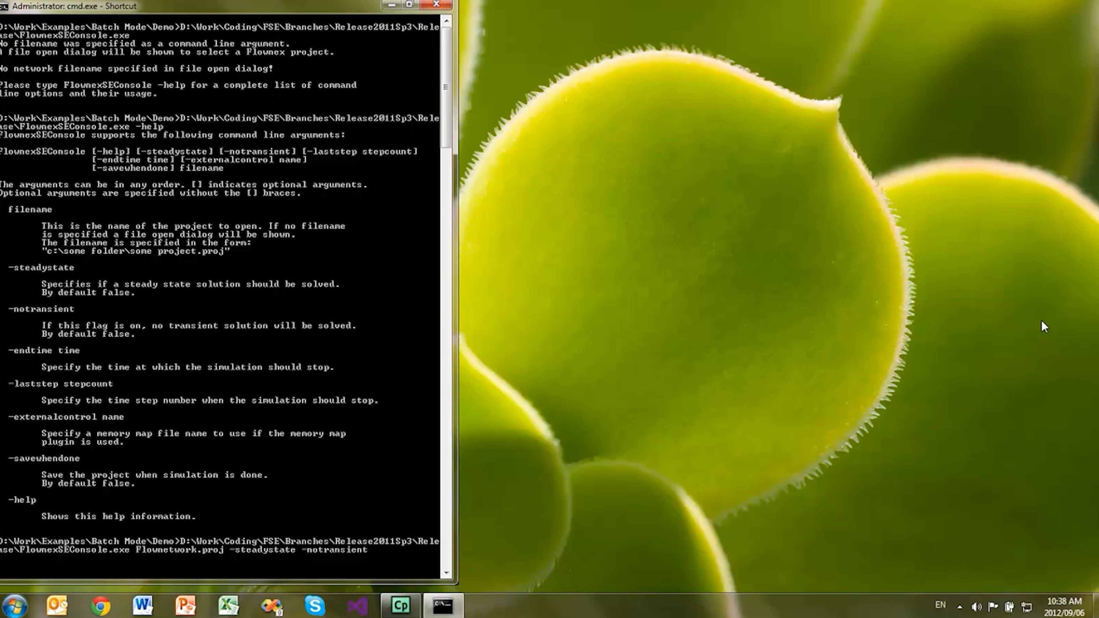
# Step: Run FlownexSEConsole on Flownetwork.proj with the -steadystate and -notransient options, and minimize the console after the run
pyautogui.press('Return')
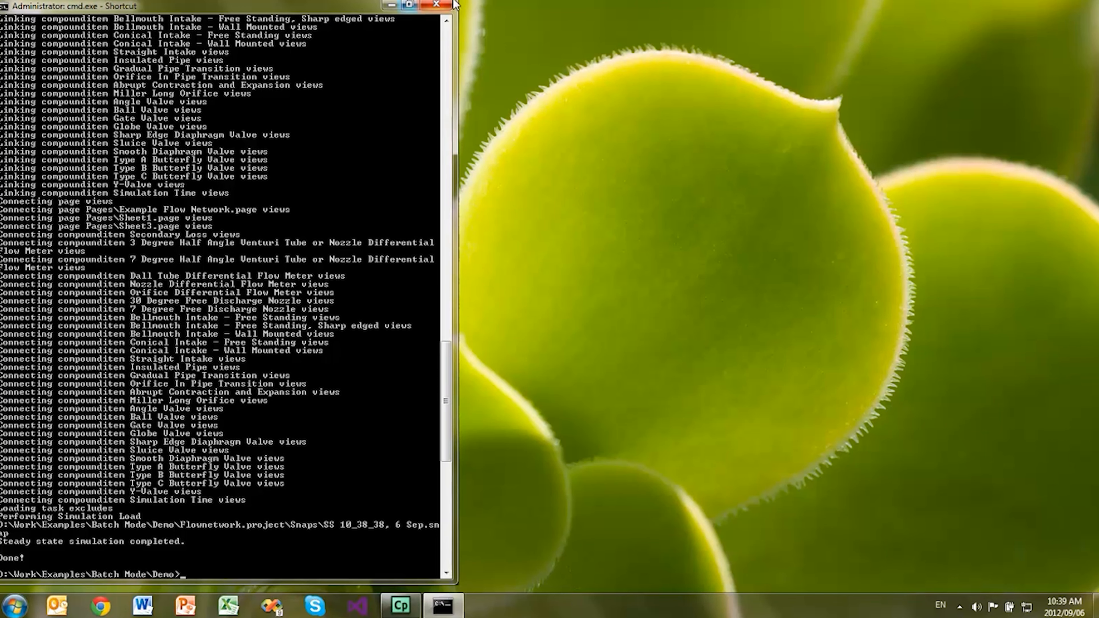
pyautogui.click(392, 5)
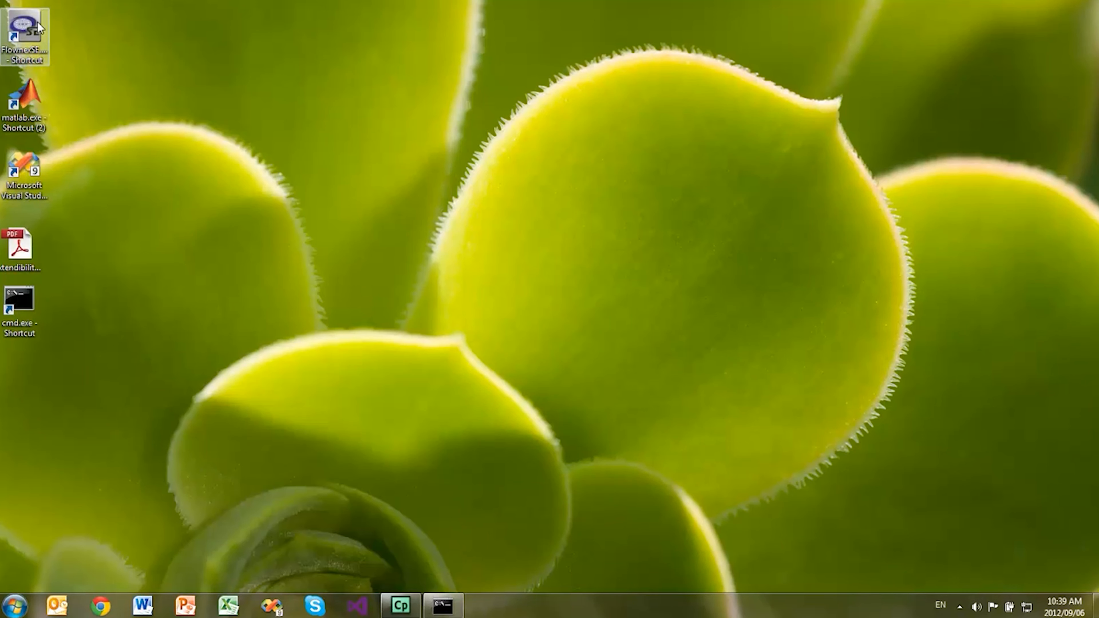
# Step: Switch to Flownex SE, open the recent FlowNetwork project and display the input properties of First Pipe
pyautogui.doubleClick(32, 23)
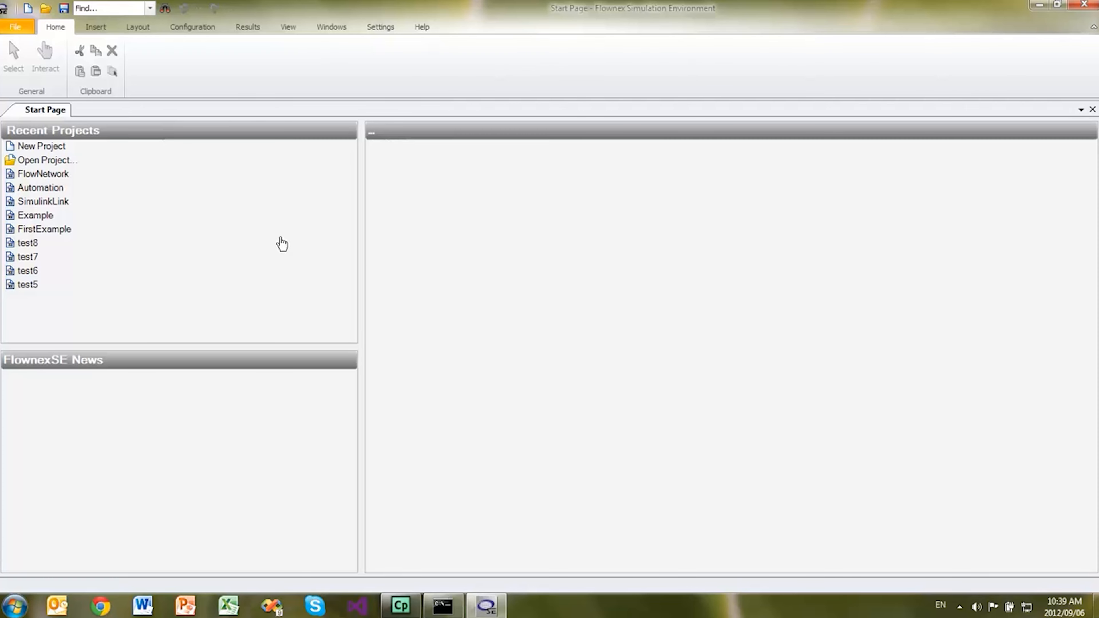
pyautogui.click(64, 178)
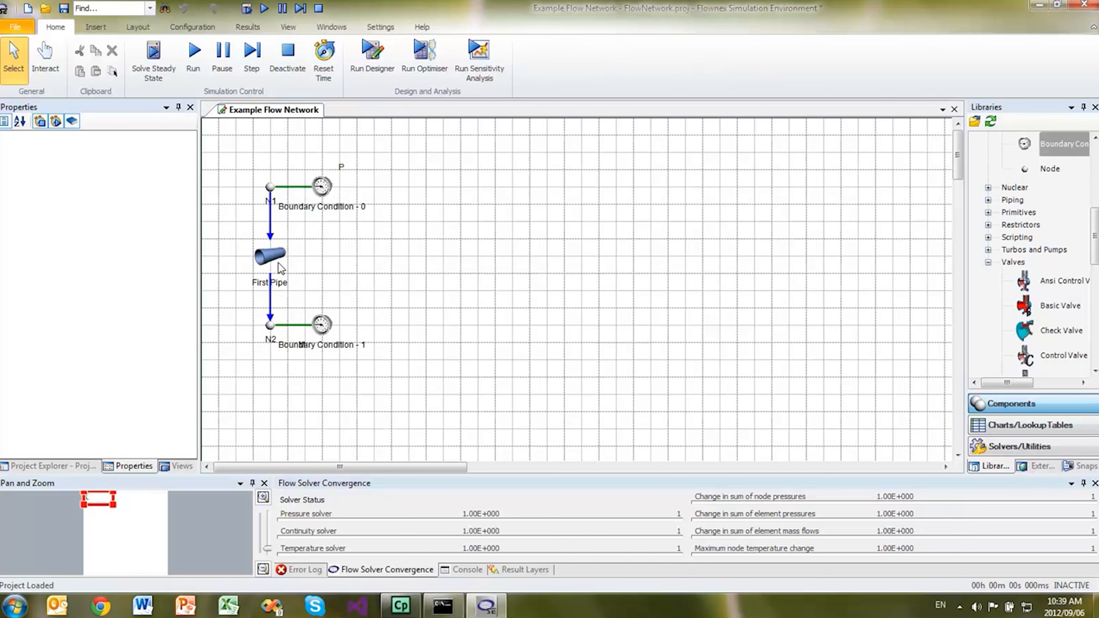
pyautogui.click(271, 258)
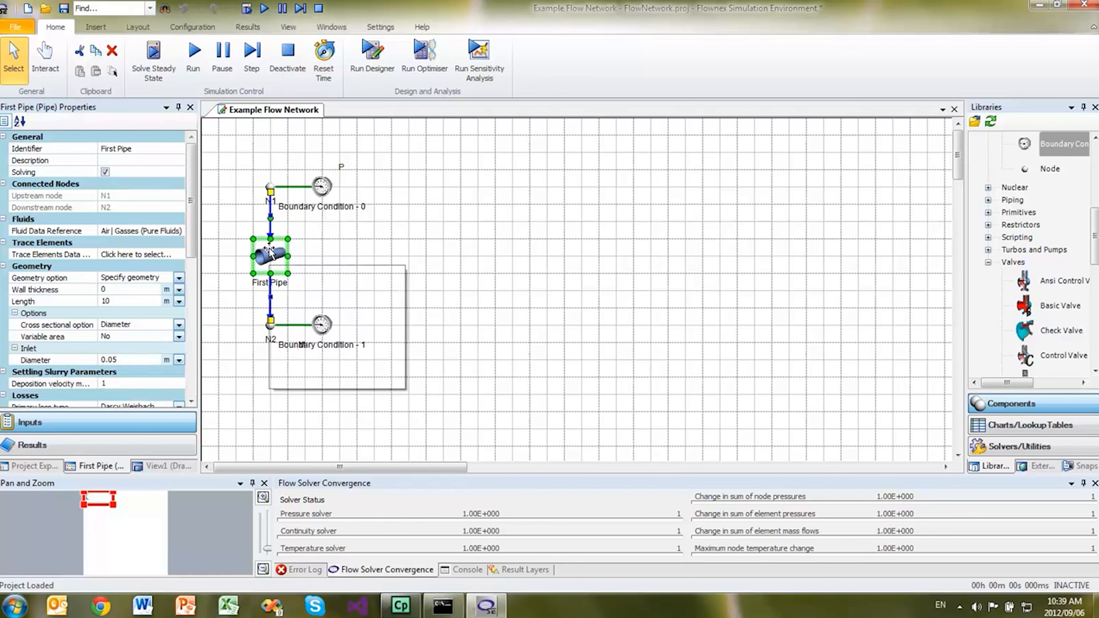
# Step: Add a text file configuration in the Text File Link setup and move the setup window clear of the network
pyautogui.click(207, 31)
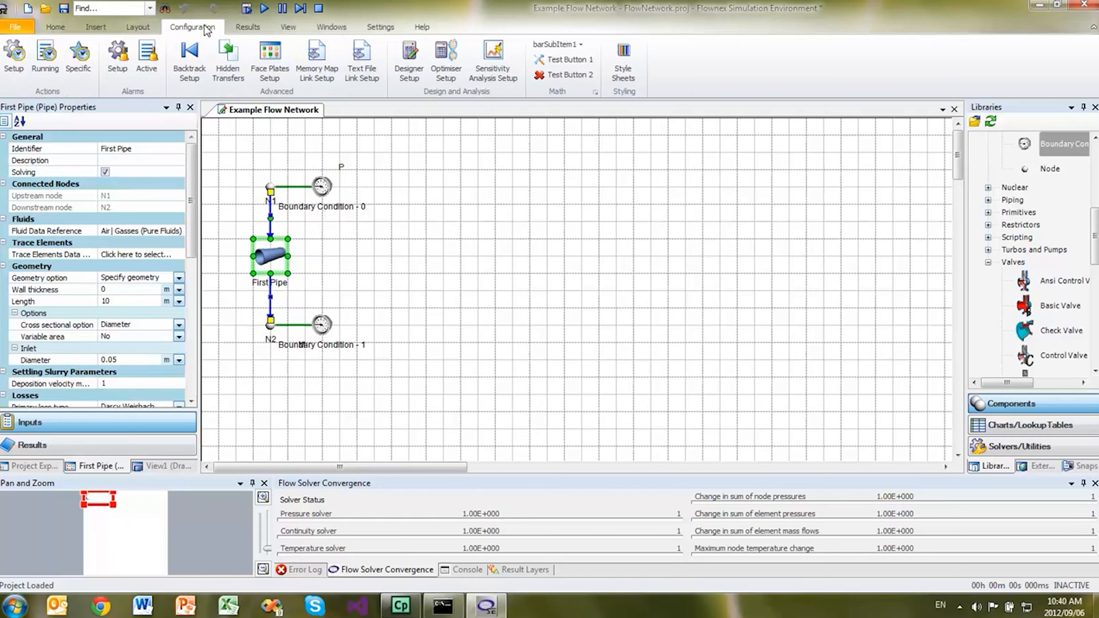
pyautogui.click(368, 67)
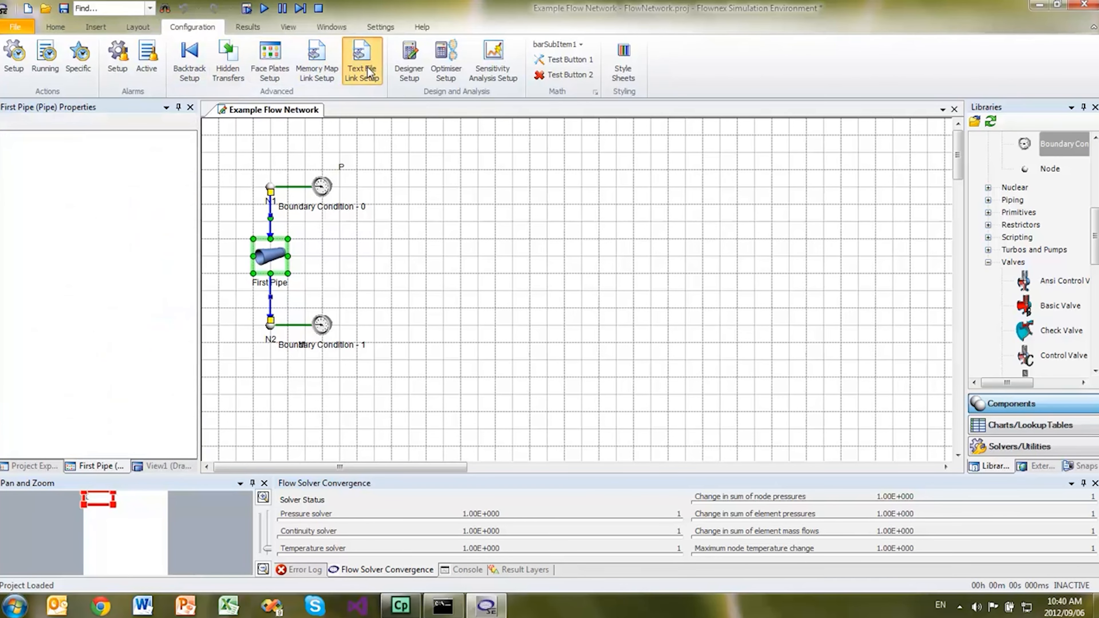
pyautogui.rightClick(624, 157)
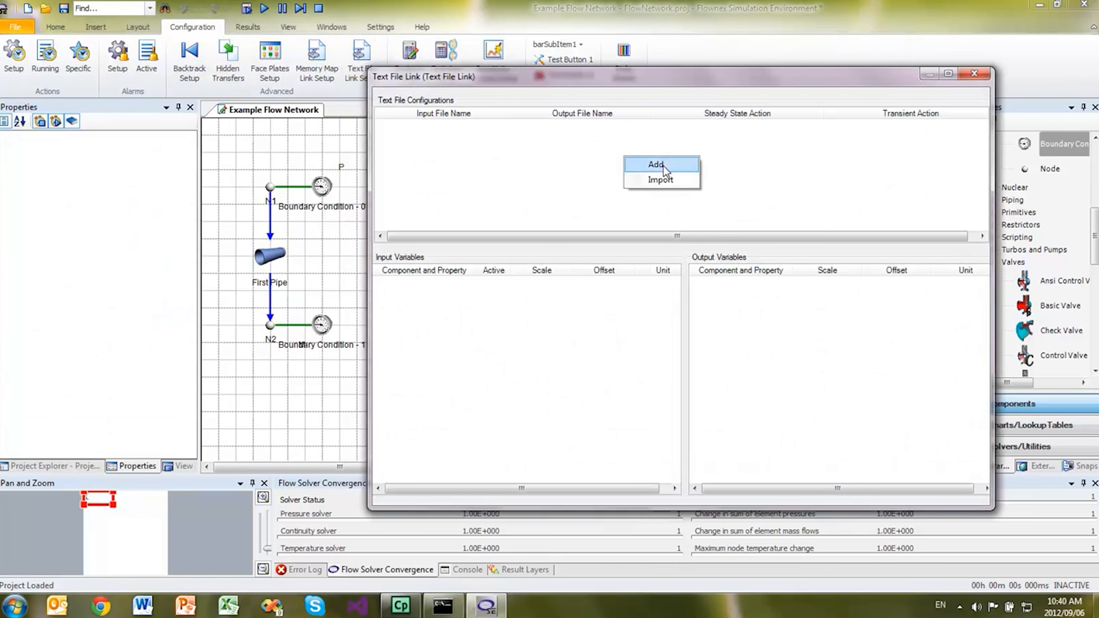
pyautogui.click(664, 169)
pyautogui.moveTo(717, 83); pyautogui.dragTo(784, 82)
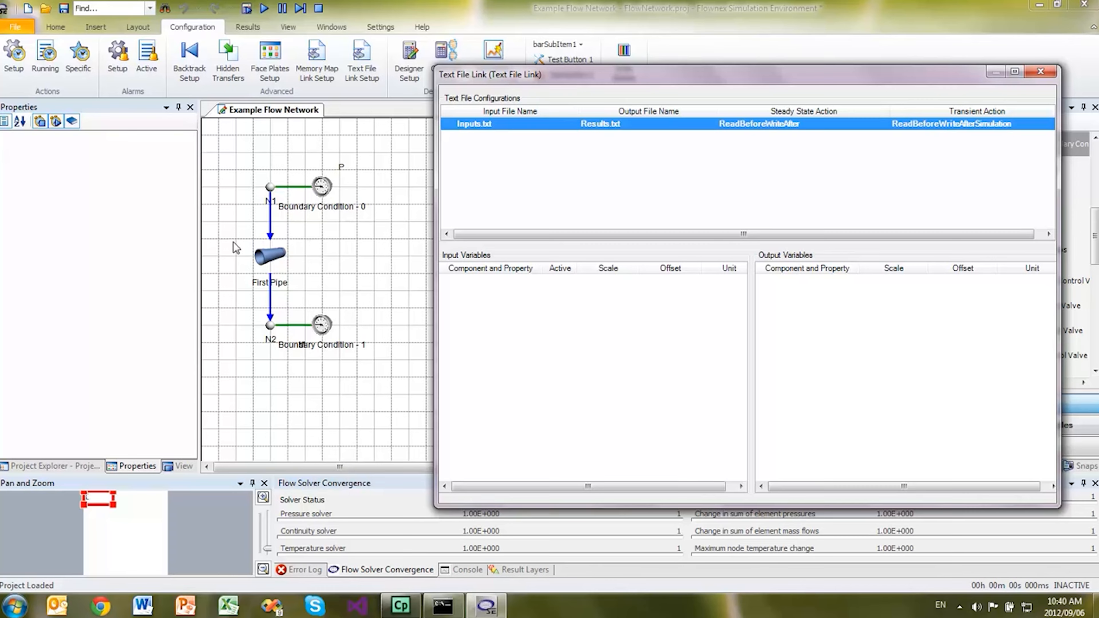
# Step: Link First Pipe's Length as an input variable and its Node pressure drop as an output variable of the text file configuration
pyautogui.click(269, 257)
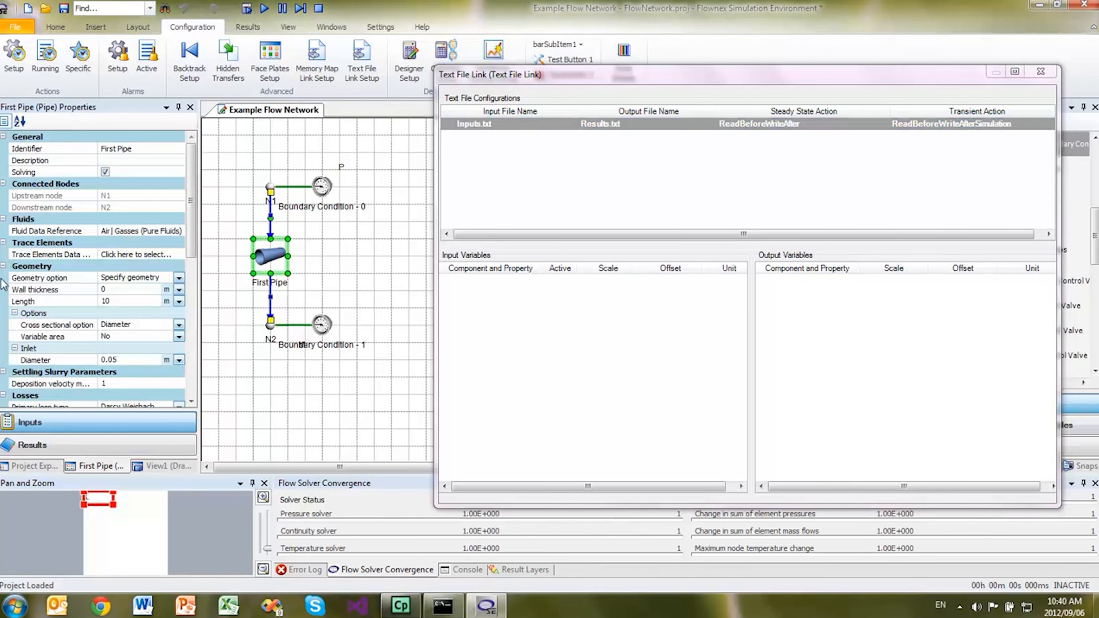
pyautogui.moveTo(29, 303); pyautogui.dragTo(515, 302)
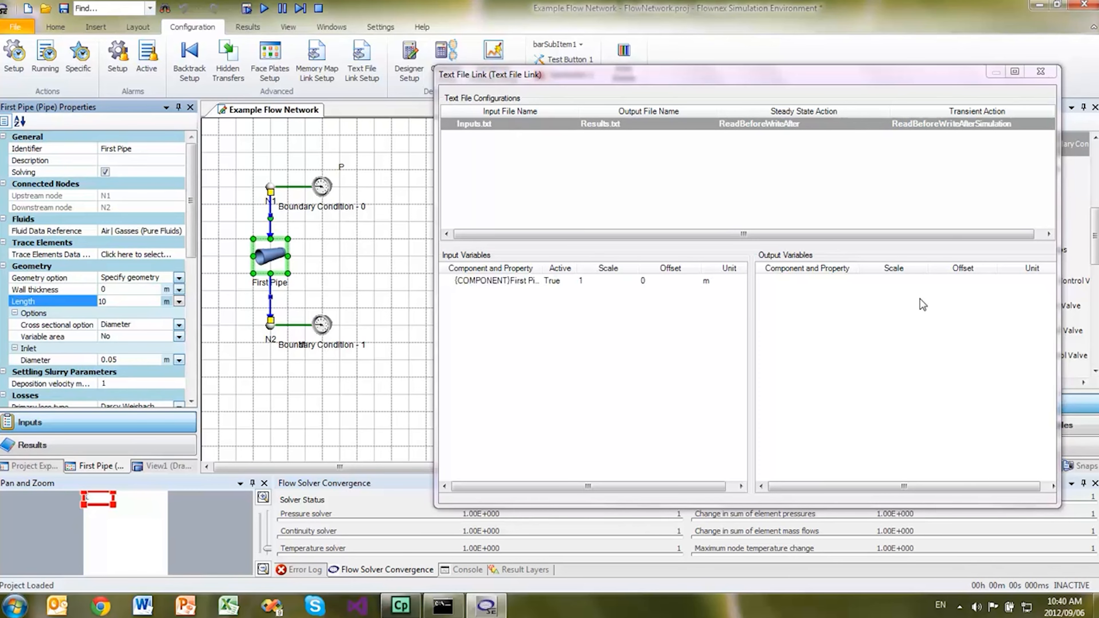
pyautogui.click(49, 447)
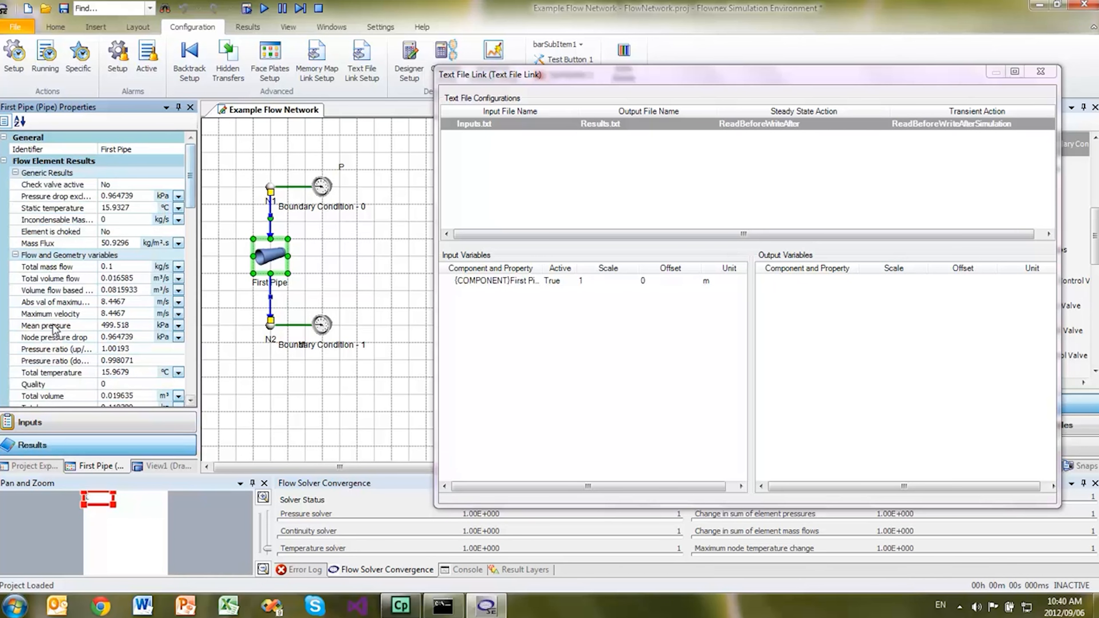
pyautogui.moveTo(36, 338); pyautogui.dragTo(803, 305)
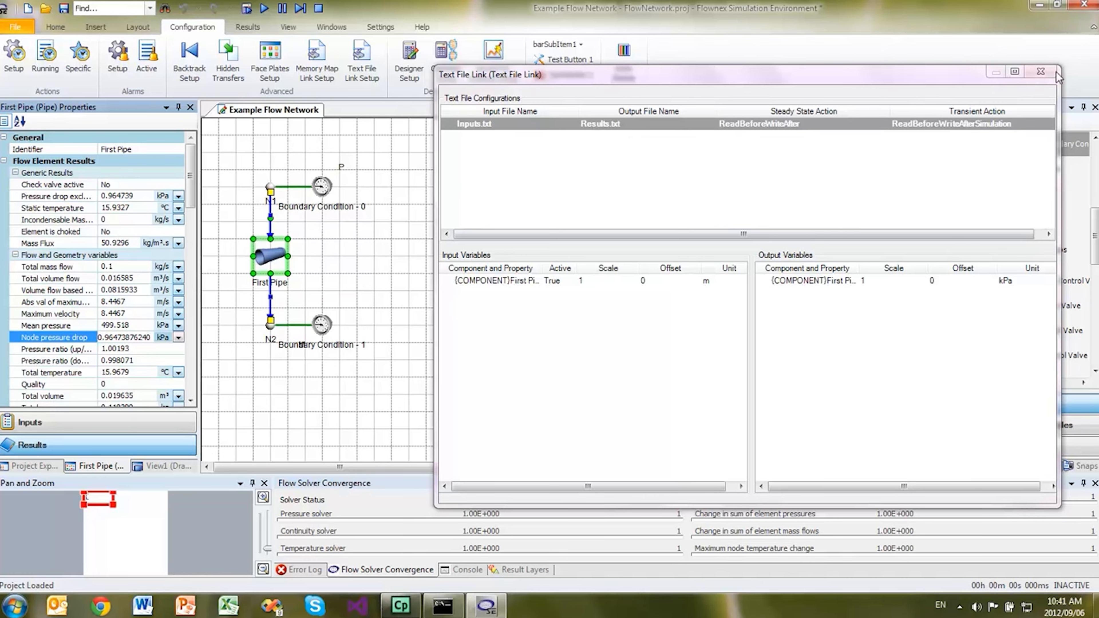
pyautogui.click(1041, 72)
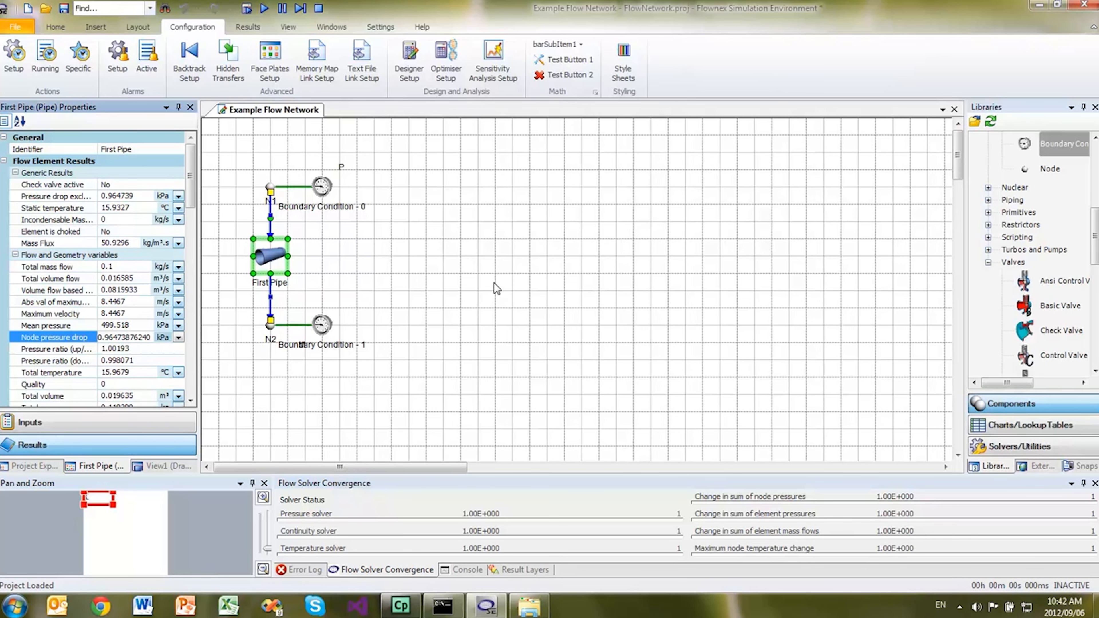
# Step: Switch to Windows Explorer and create a text document named Inputs.txt in the FlowNetwork.project folder
pyautogui.click(531, 608)
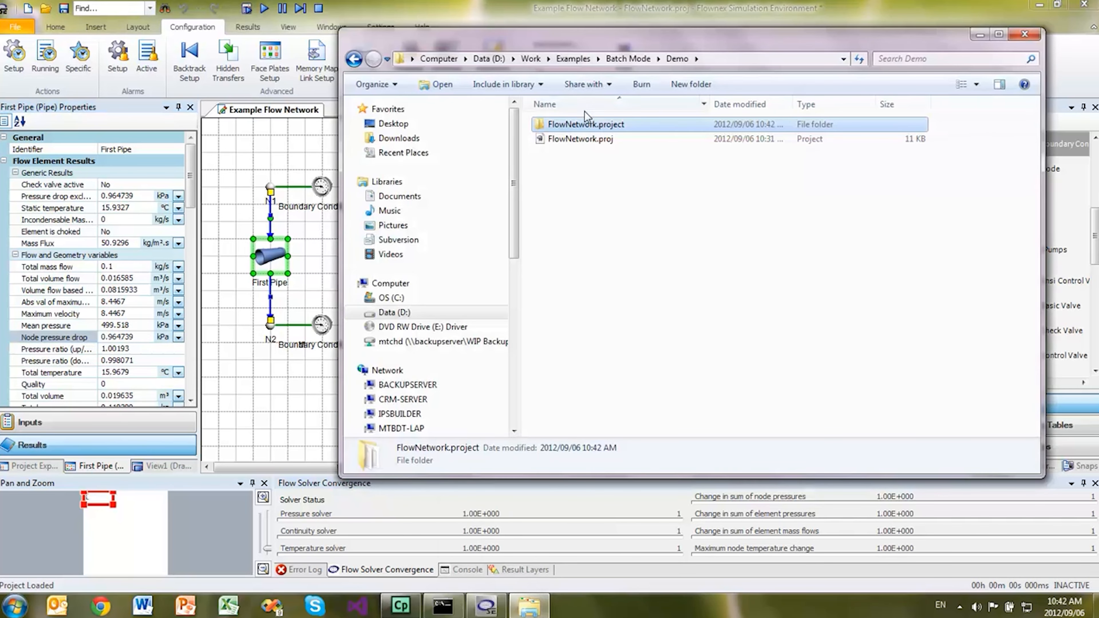
pyautogui.doubleClick(579, 127)
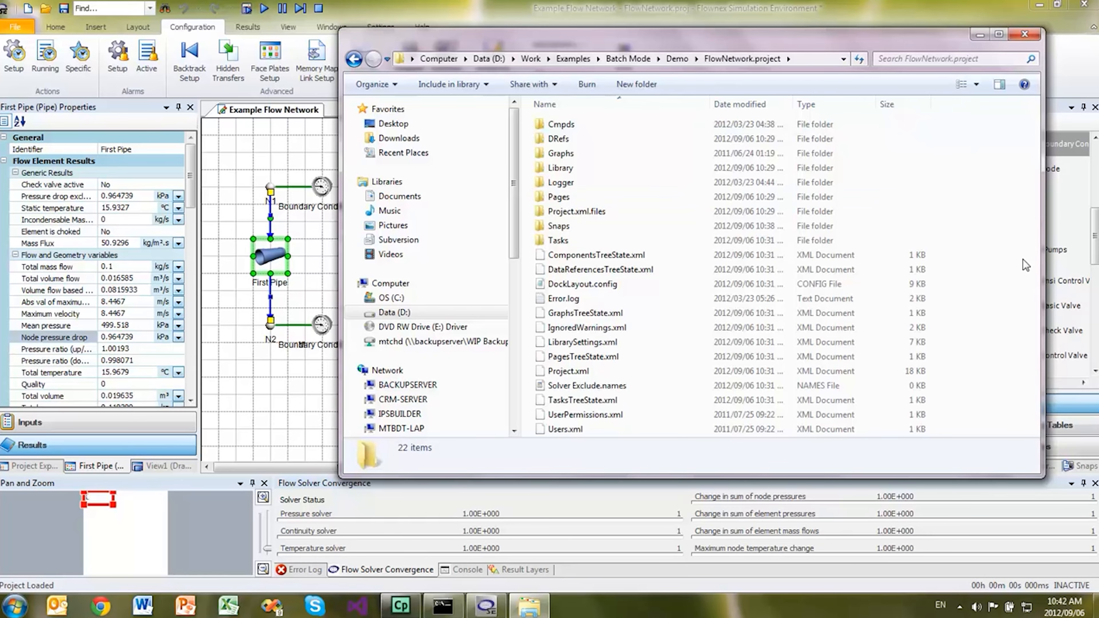
pyautogui.rightClick(961, 289)
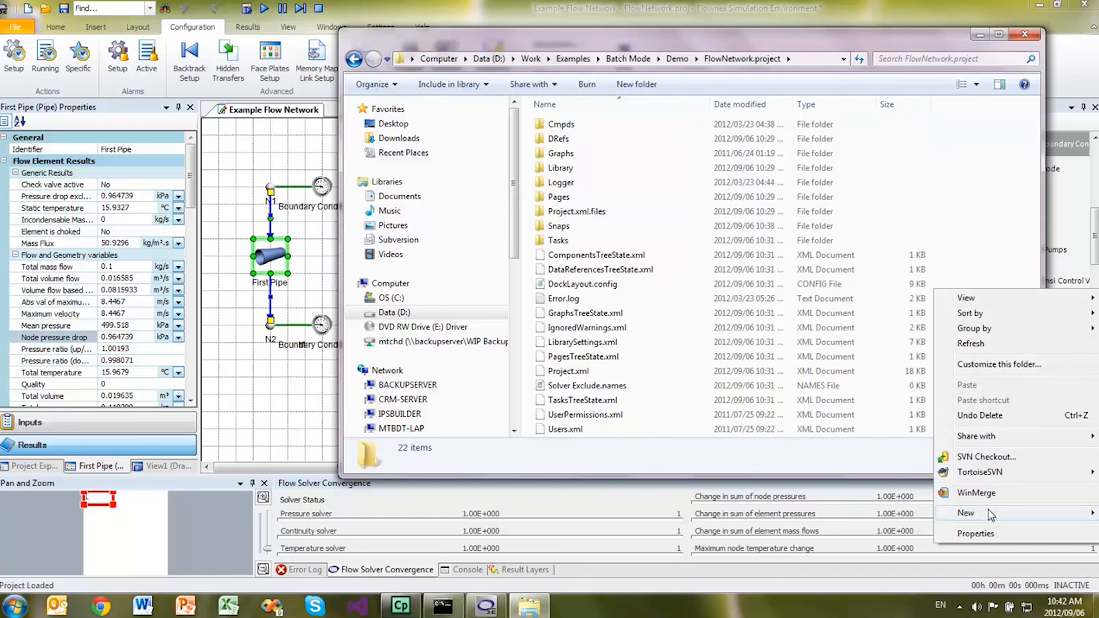
pyautogui.moveTo(989, 513)
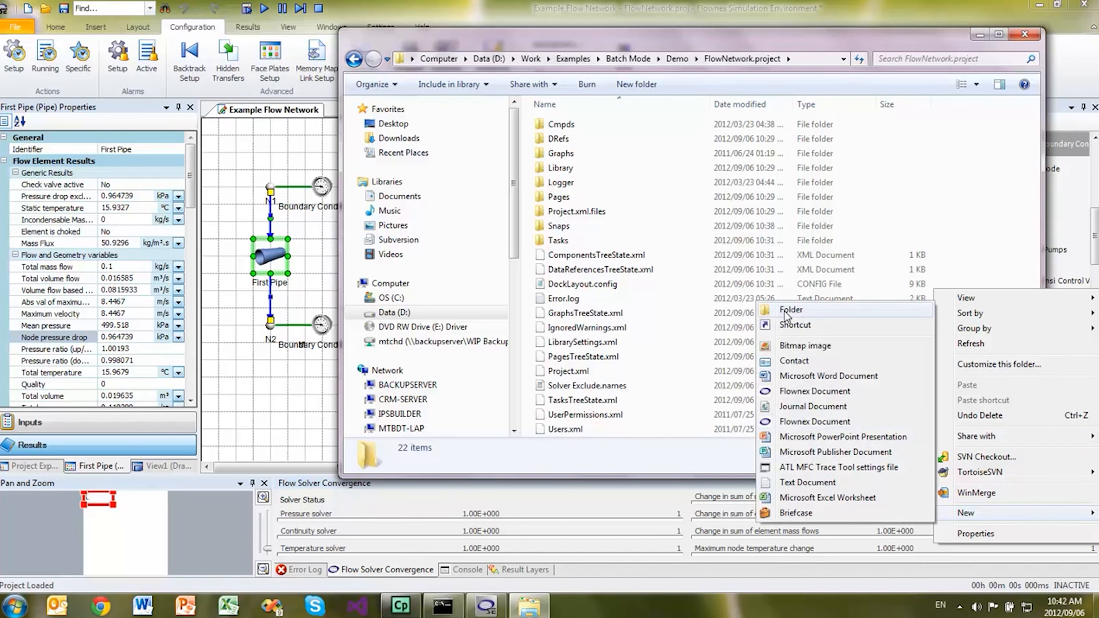
pyautogui.click(797, 482)
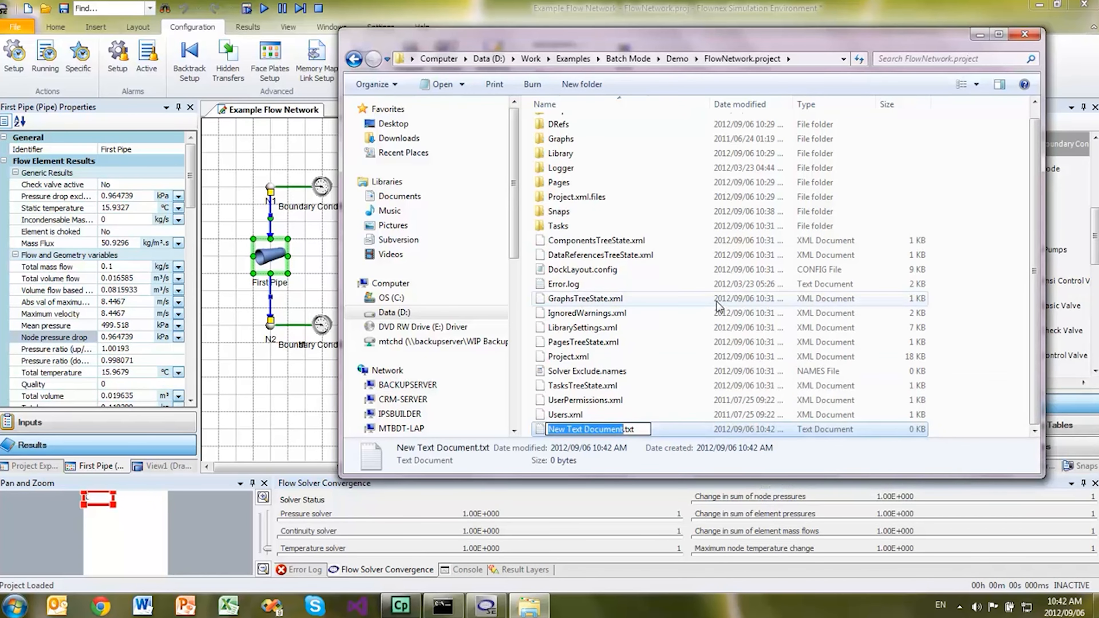
pyautogui.write('Inputs')
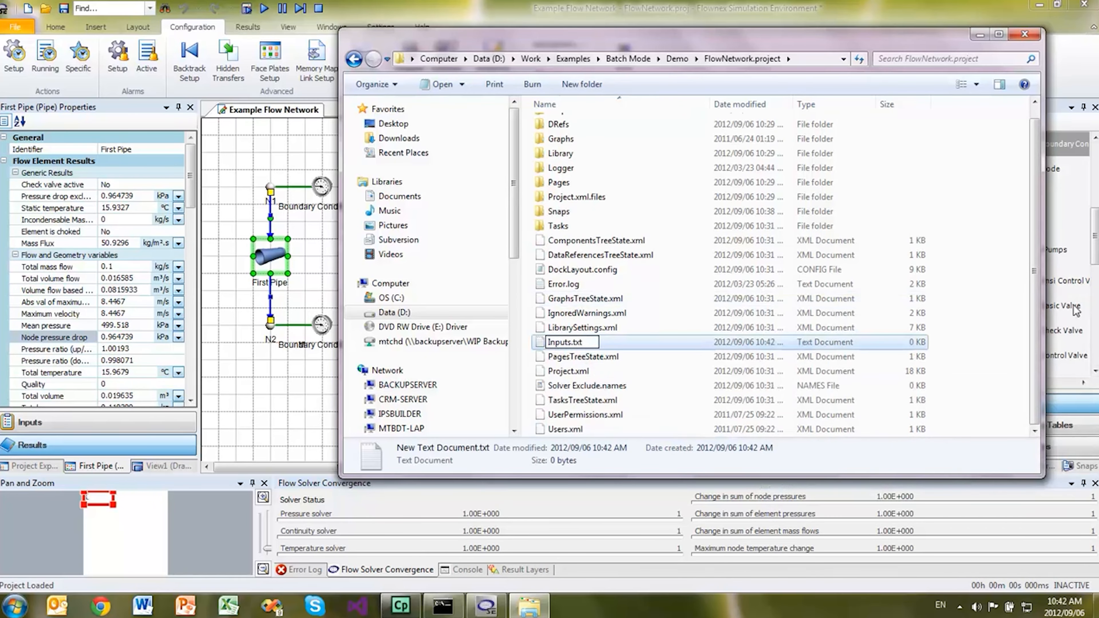
pyautogui.click(993, 316)
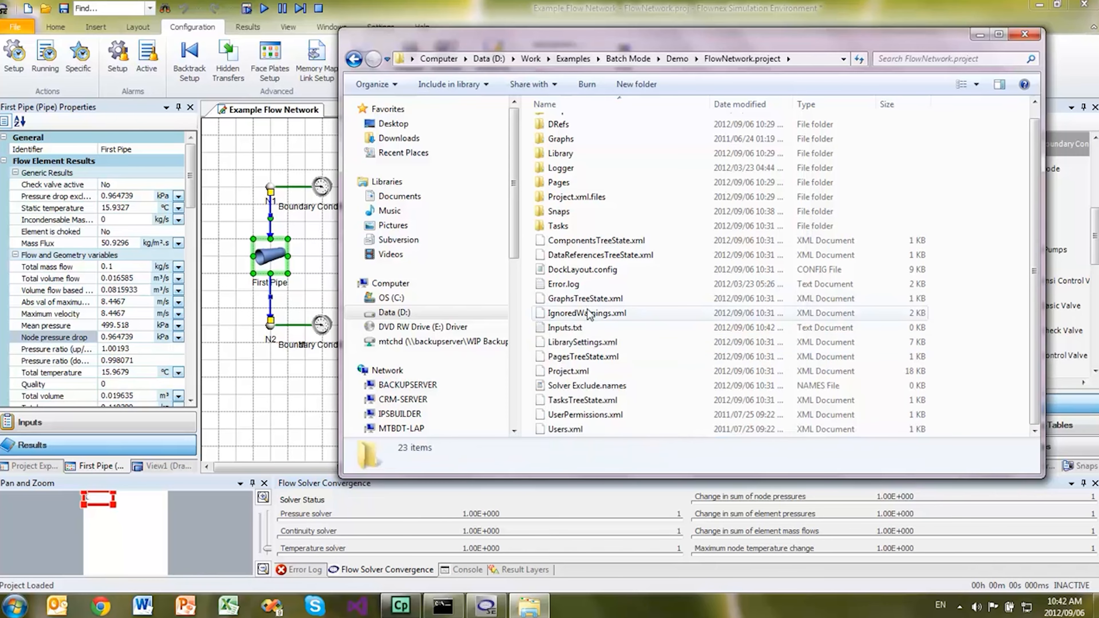
# Step: Enter 1000 as the content of Inputs.txt, then save and close the file
pyautogui.doubleClick(564, 329)
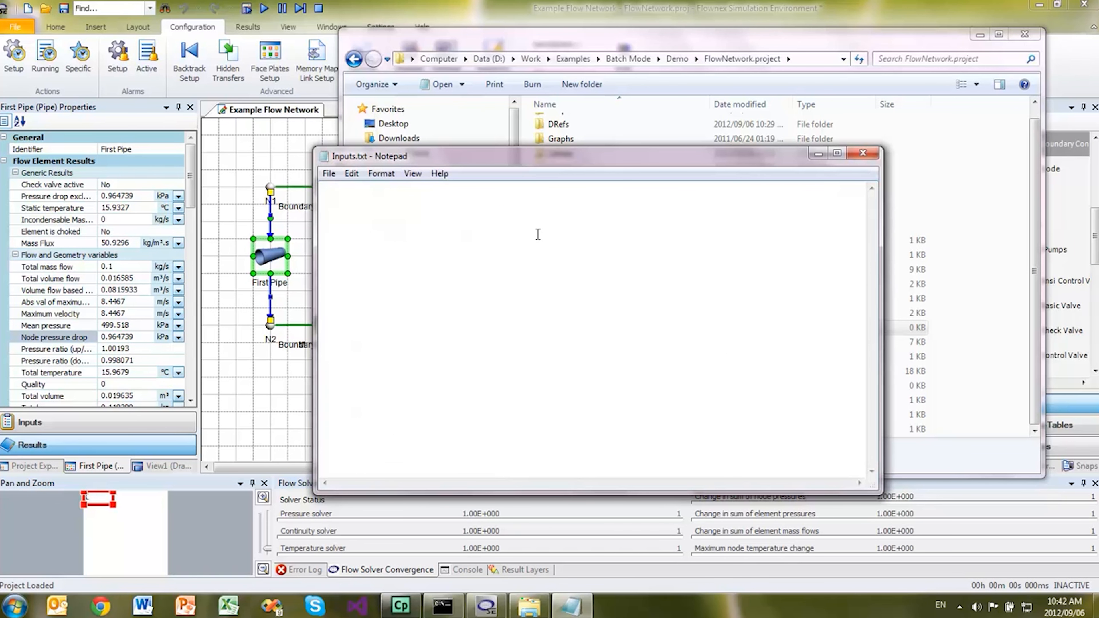
pyautogui.write('1000')
pyautogui.click(328, 174)
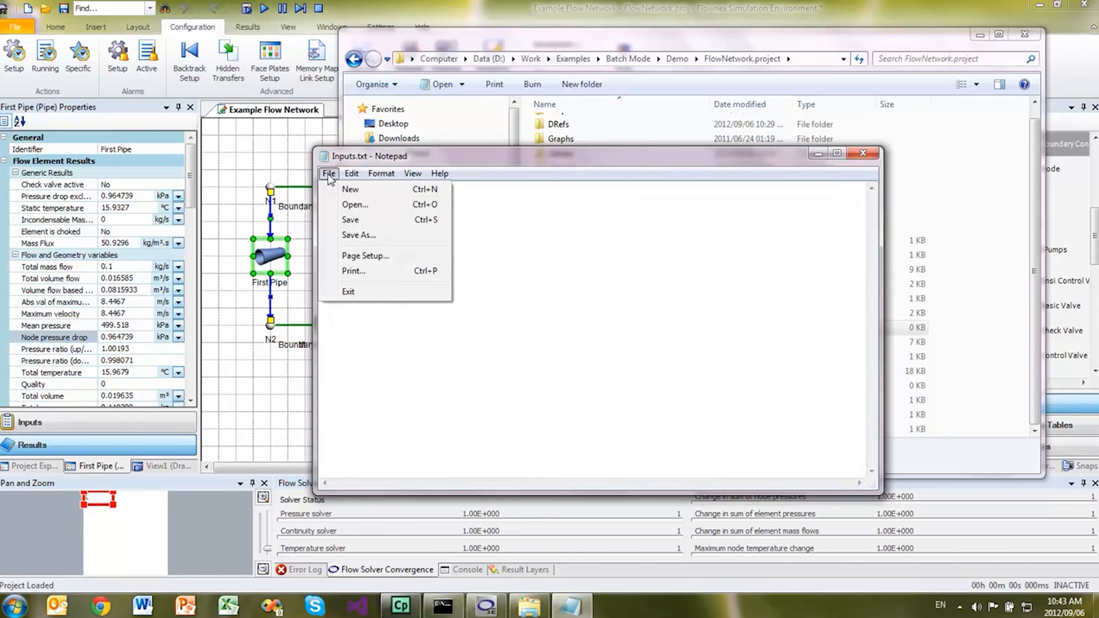
pyautogui.click(354, 221)
pyautogui.click(862, 154)
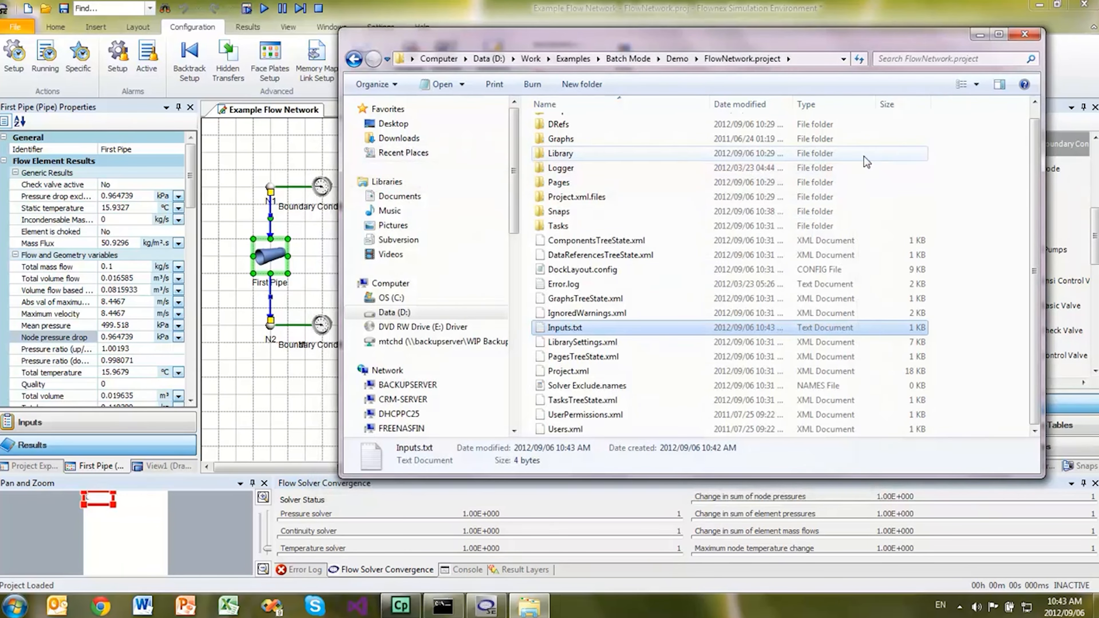
# Step: Return to Flownex SE and solve the steady state of the example flow network
pyautogui.click(837, 10)
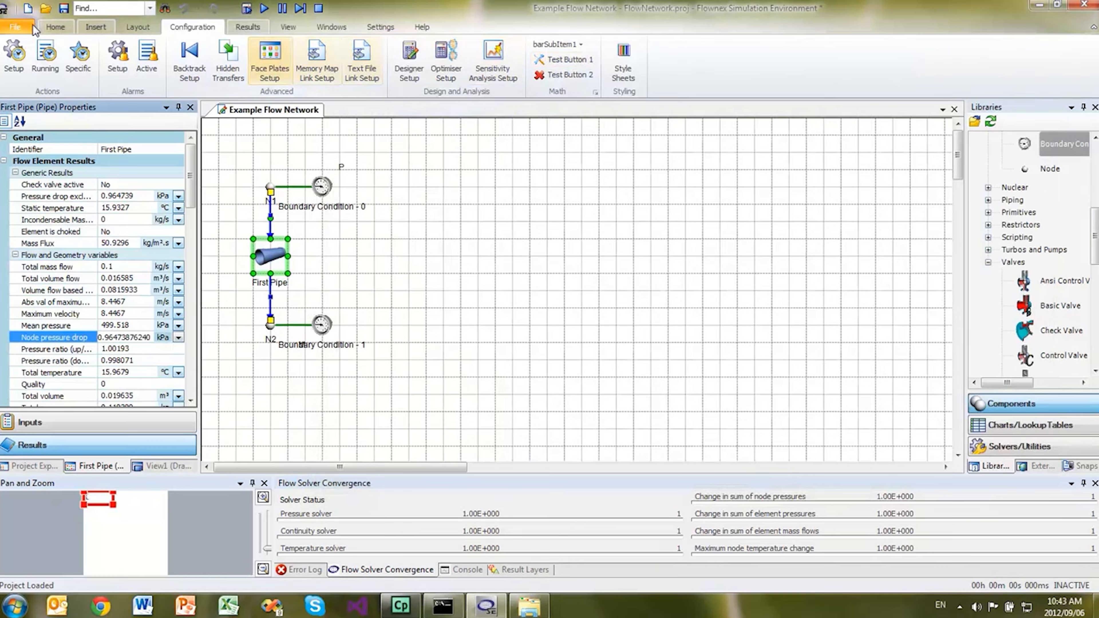
pyautogui.click(55, 27)
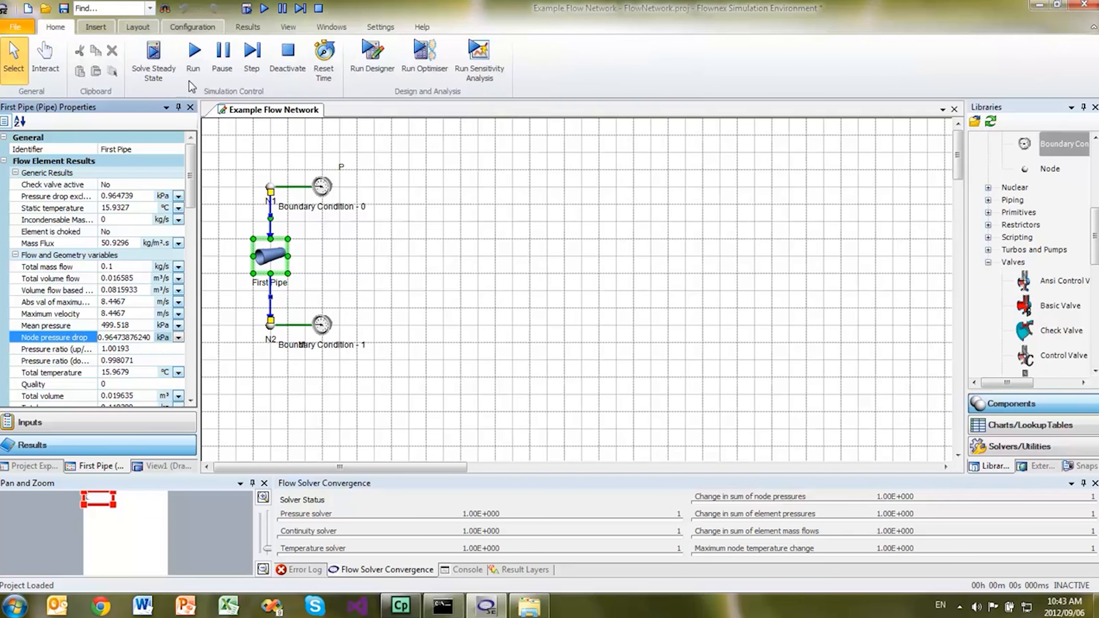
pyautogui.click(19, 422)
pyautogui.click(358, 291)
pyautogui.click(160, 60)
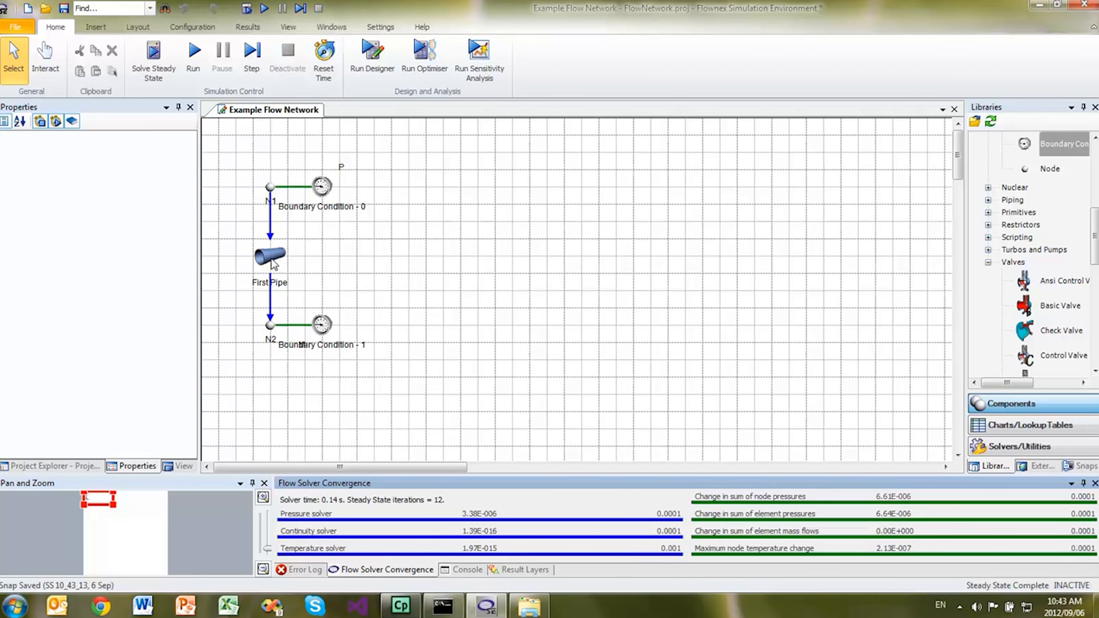
# Step: Compare First Pipe's length and node pressure drop with the contents of Inputs.txt and Results.txt, then close the project folder
pyautogui.click(269, 260)
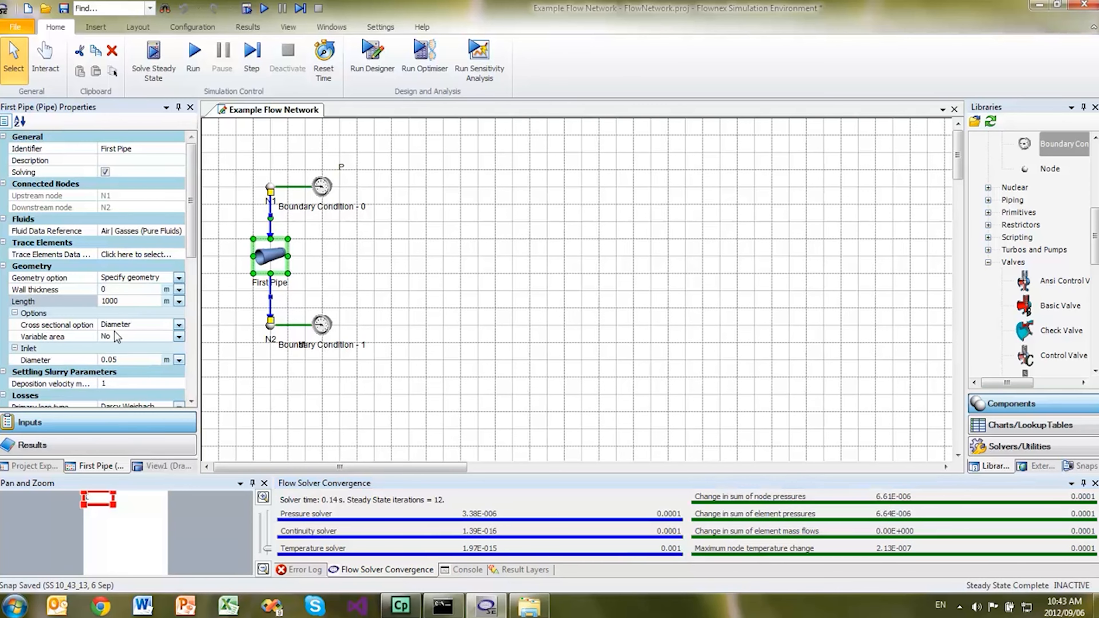
pyautogui.click(89, 432)
pyautogui.click(93, 444)
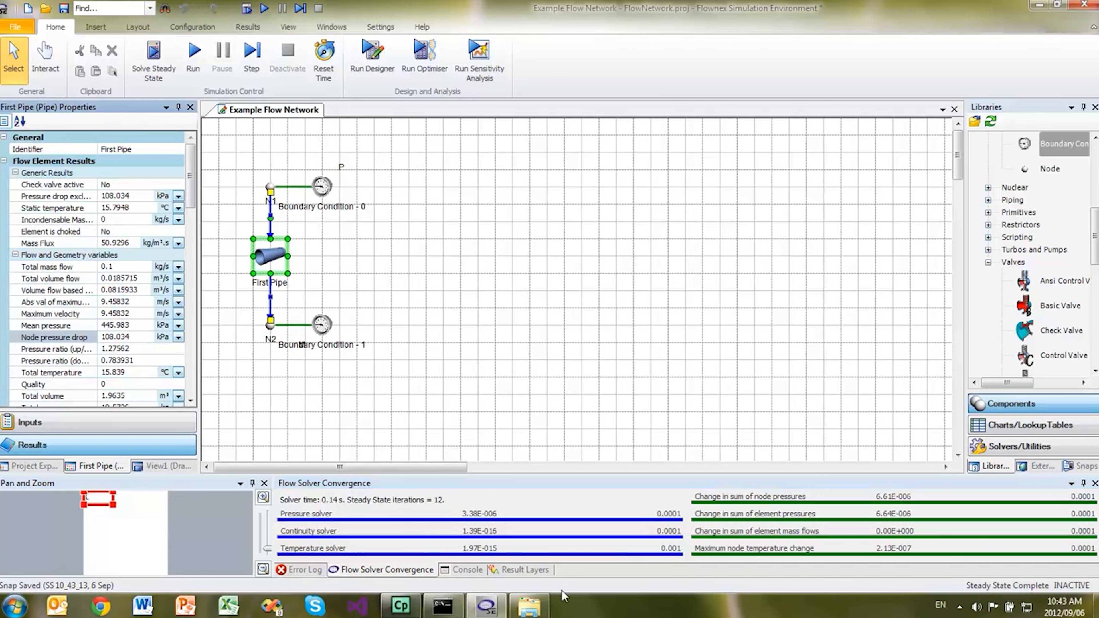
pyautogui.click(530, 607)
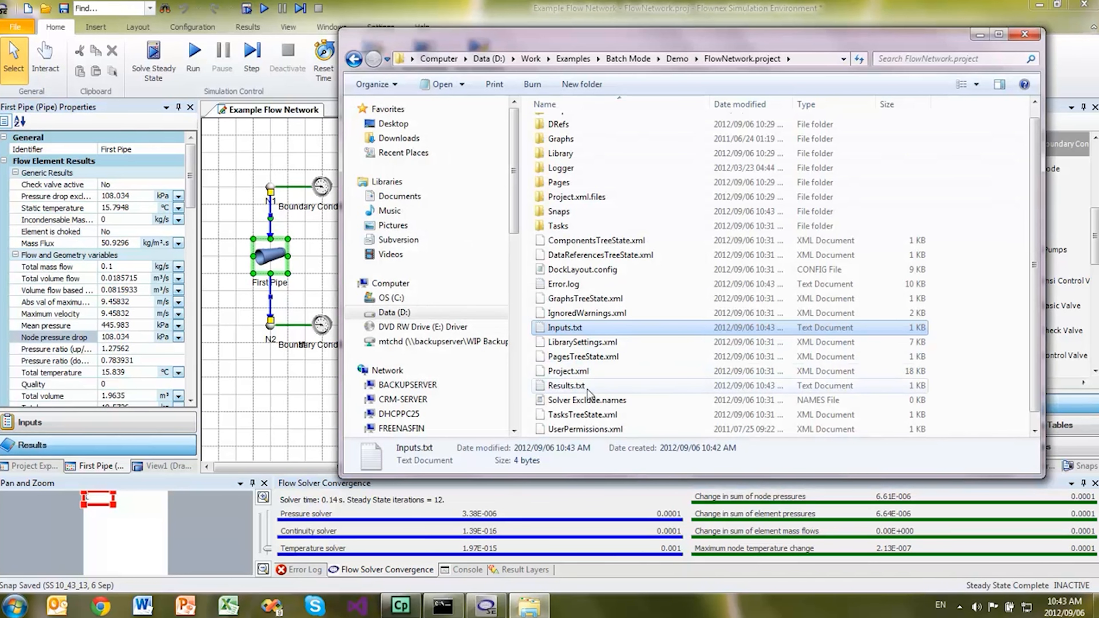
pyautogui.doubleClick(554, 387)
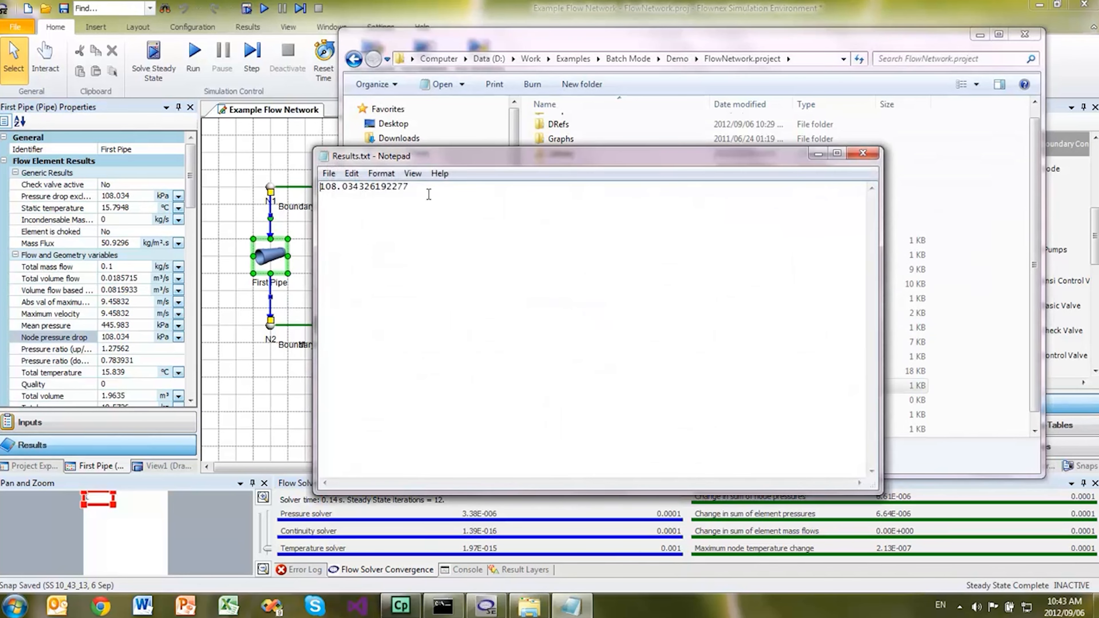
pyautogui.click(870, 156)
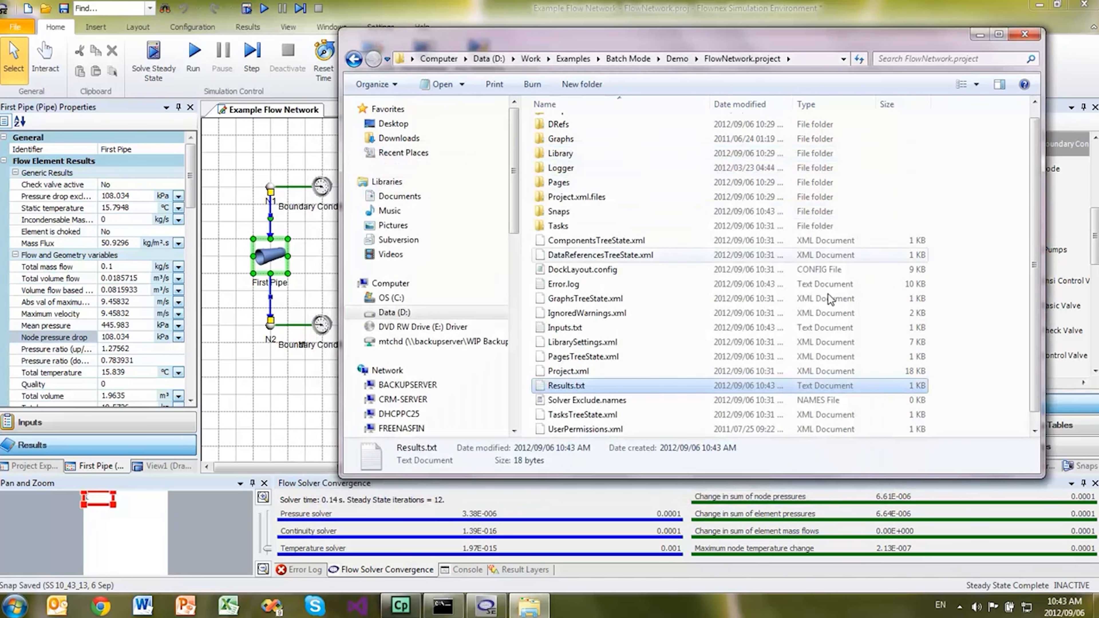
pyautogui.doubleClick(573, 333)
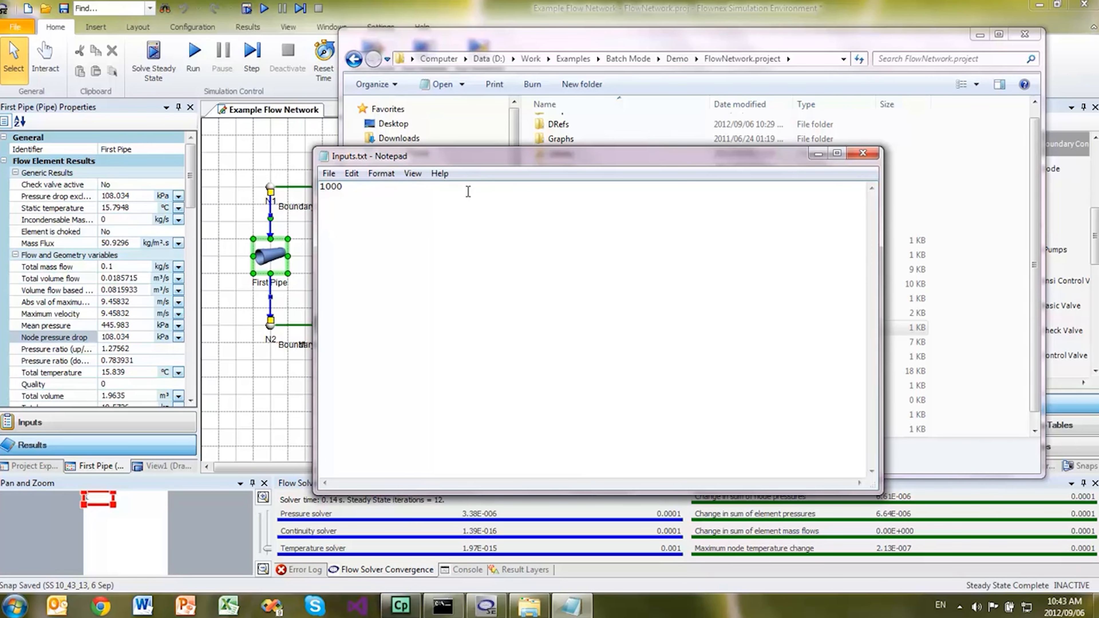
pyautogui.click(863, 153)
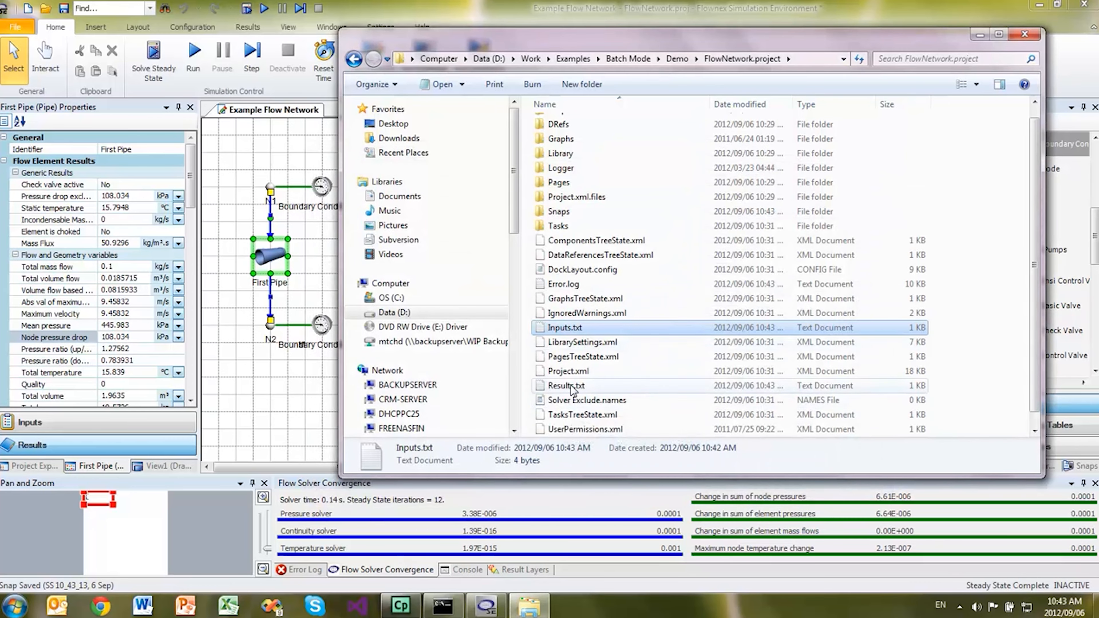
pyautogui.click(1021, 40)
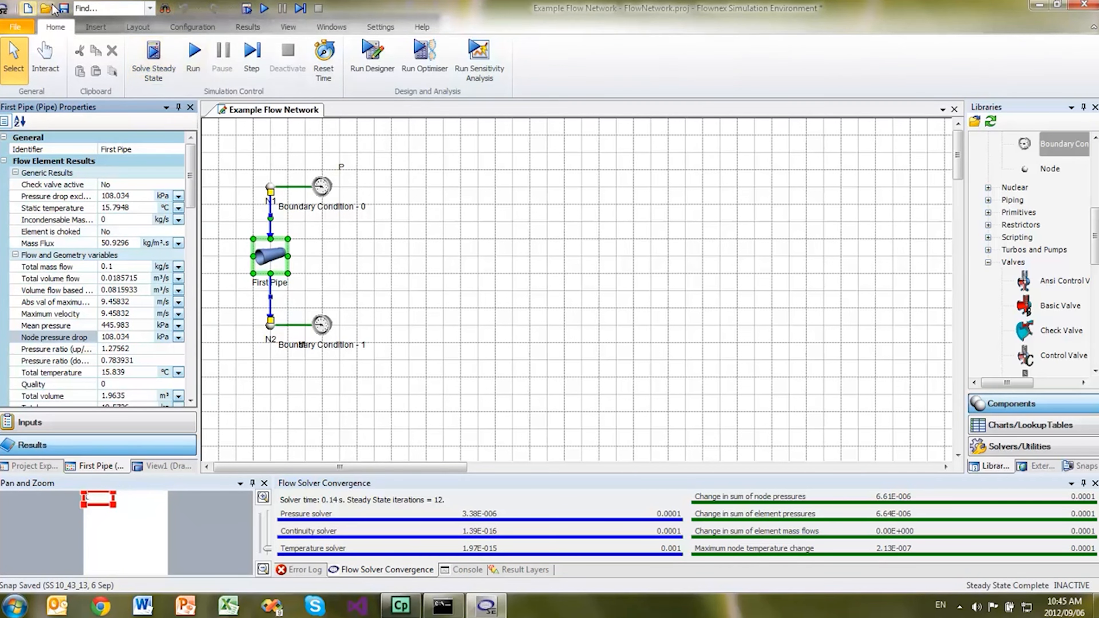
# Step: Save the FlowNetwork project and close Flownex SE
pyautogui.click(64, 9)
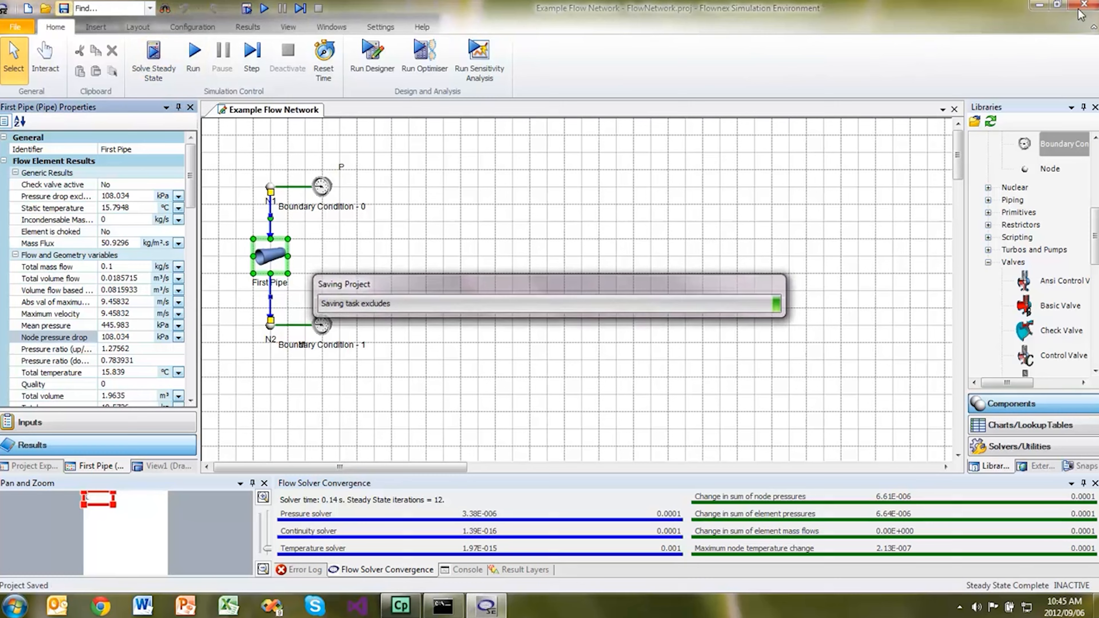
pyautogui.click(1088, 5)
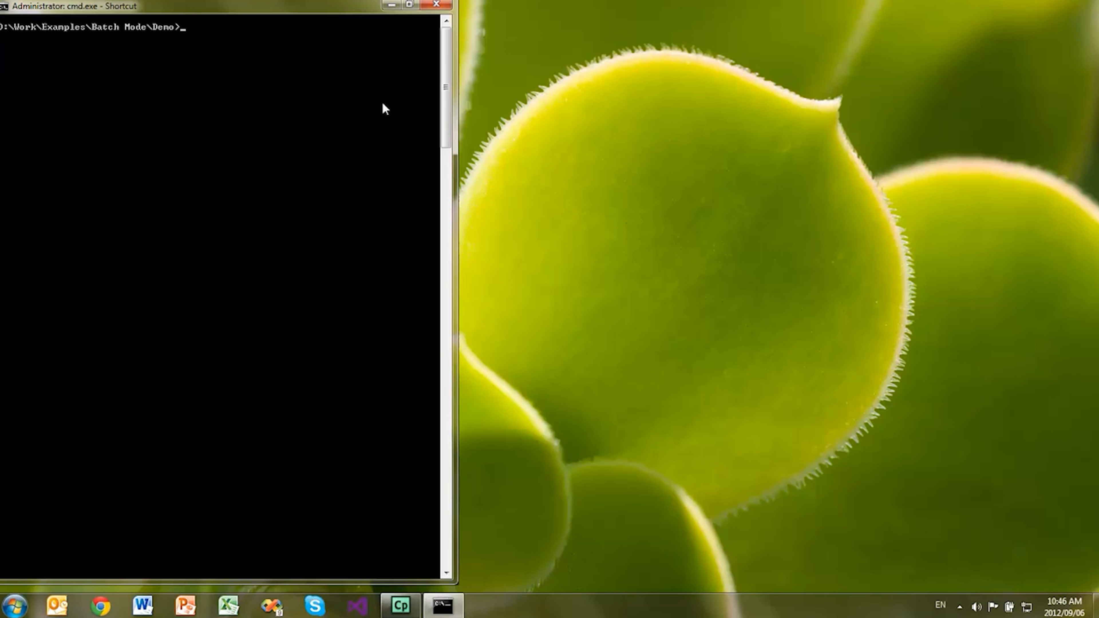
# Step: In the command prompt, write the value 100 to .\Flownetwork.project\inputs.txt with the echo command
pyautogui.write('echo 100 > .\\Flownetwork.proje')
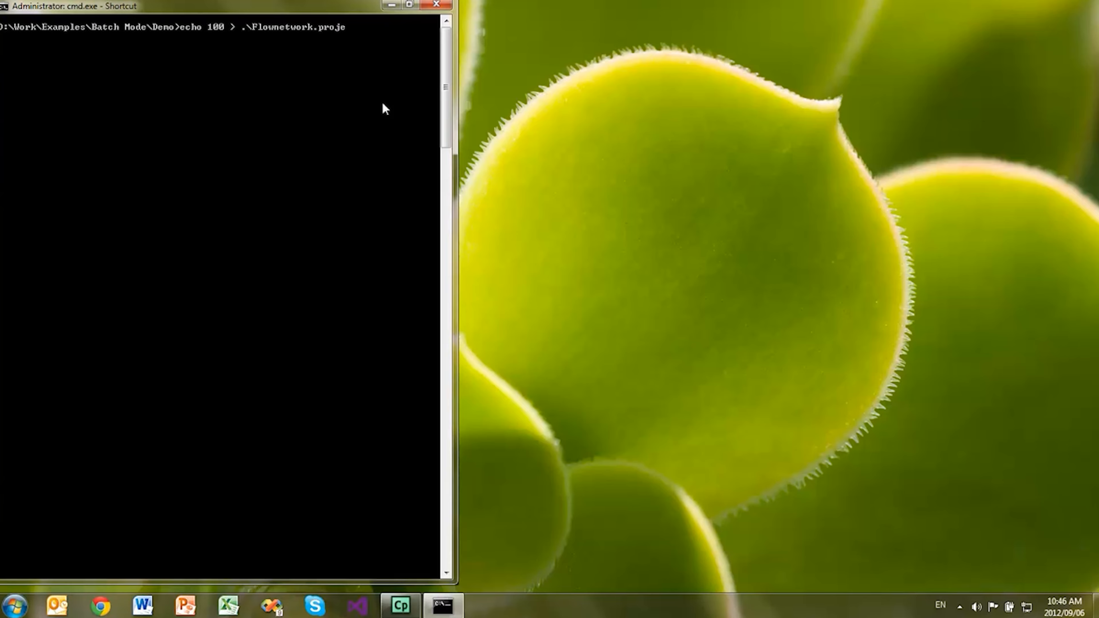
pyautogui.write('ct\\inputs.txt')
pyautogui.press('Return')
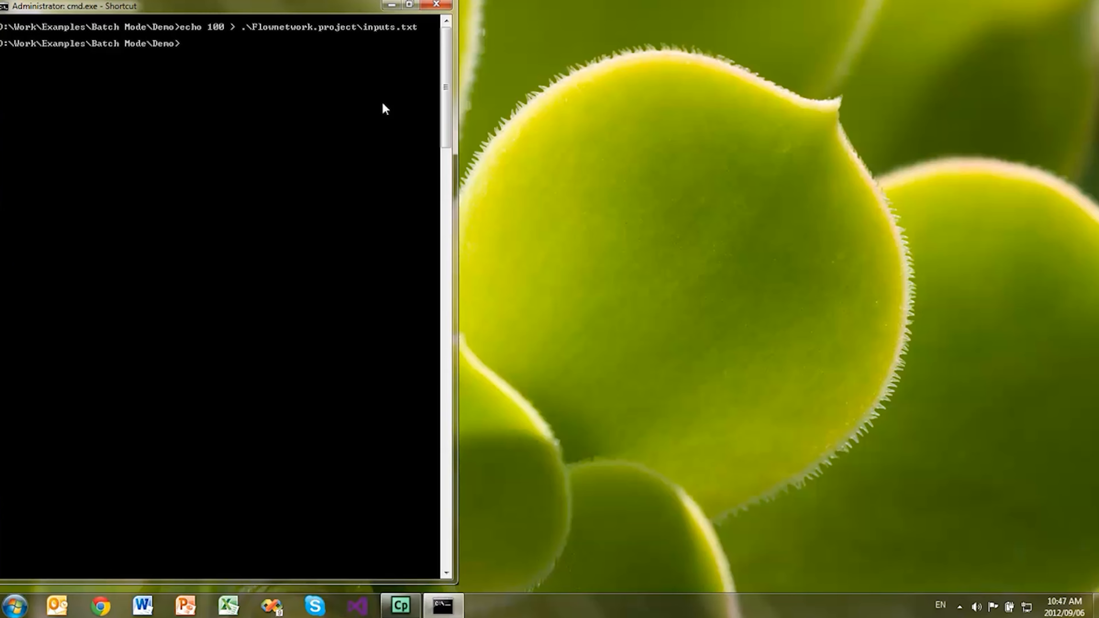
# Step: Paste the full path of FlownexSEConsole.exe and run it on Flownetwork.proj with the options -steadystate -notransient
pyautogui.click(4, 6)
pyautogui.moveTo(34, 121)
pyautogui.click(140, 150)
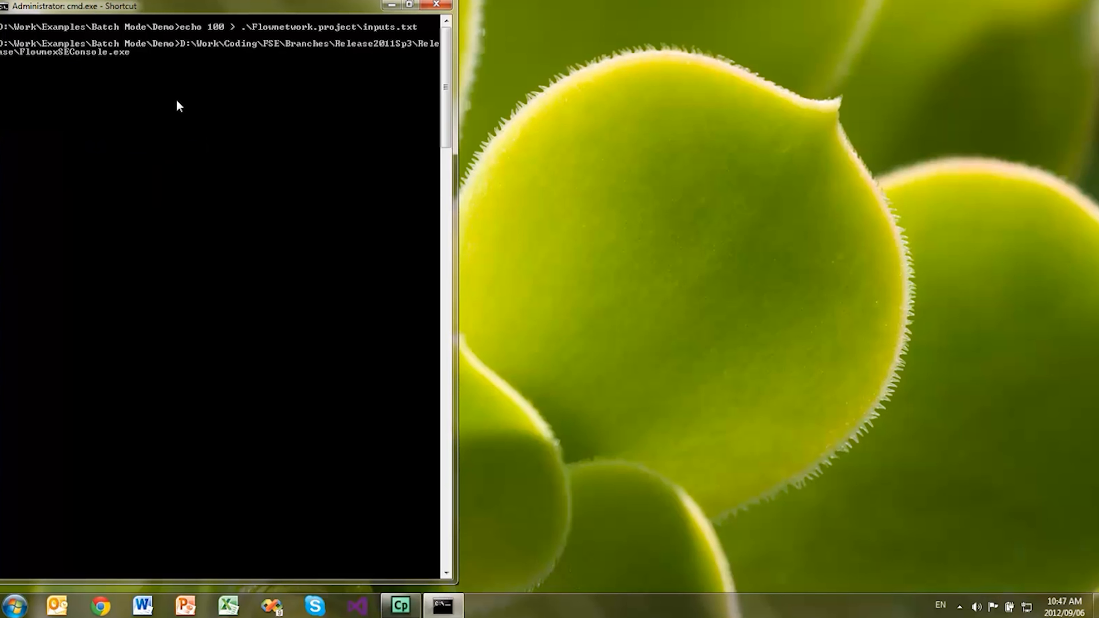
pyautogui.write('Flownetwork.proj -steadystate -notransient')
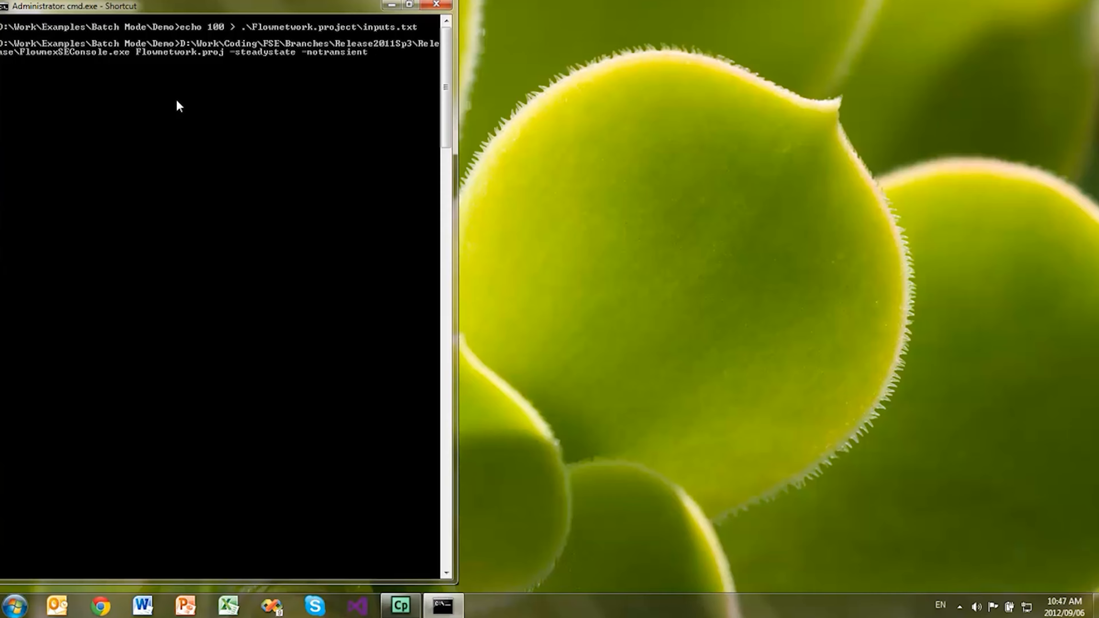
pyautogui.press('Return')
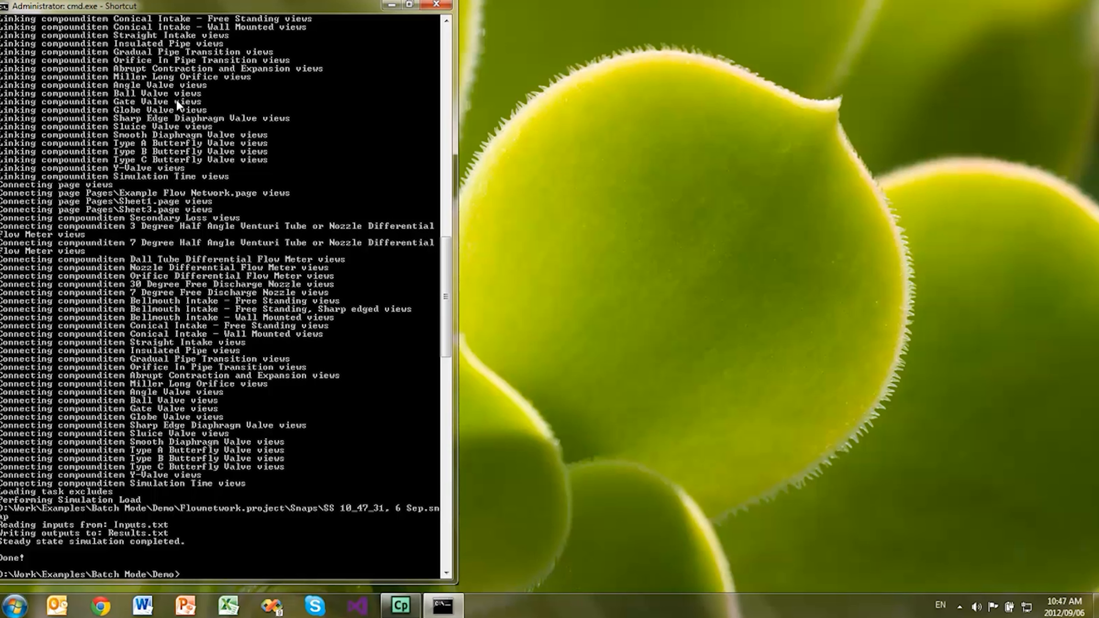
# Step: Output the contents of .\FlowNetwork.project\Results.txt in the console to read the calculated pressure drop
pyautogui.write('type')
pyautogui.press('BackSpace')
pyautogui.write('.\\FlowNetwork.projet')
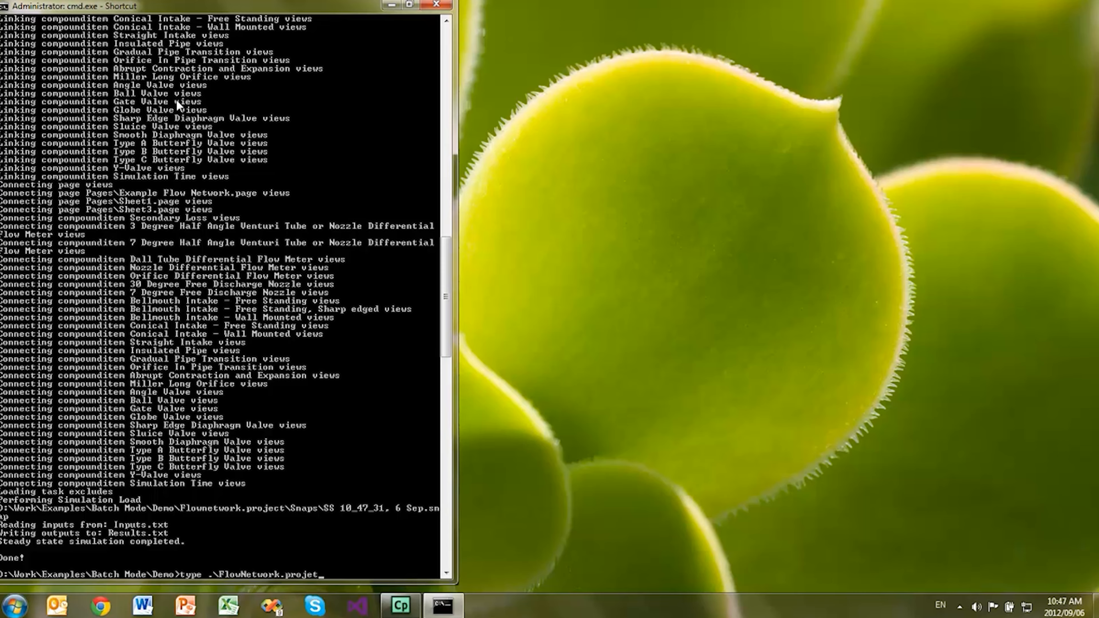
pyautogui.press('BackSpace')
pyautogui.write('ct\\Results.txt')
pyautogui.press('Return')
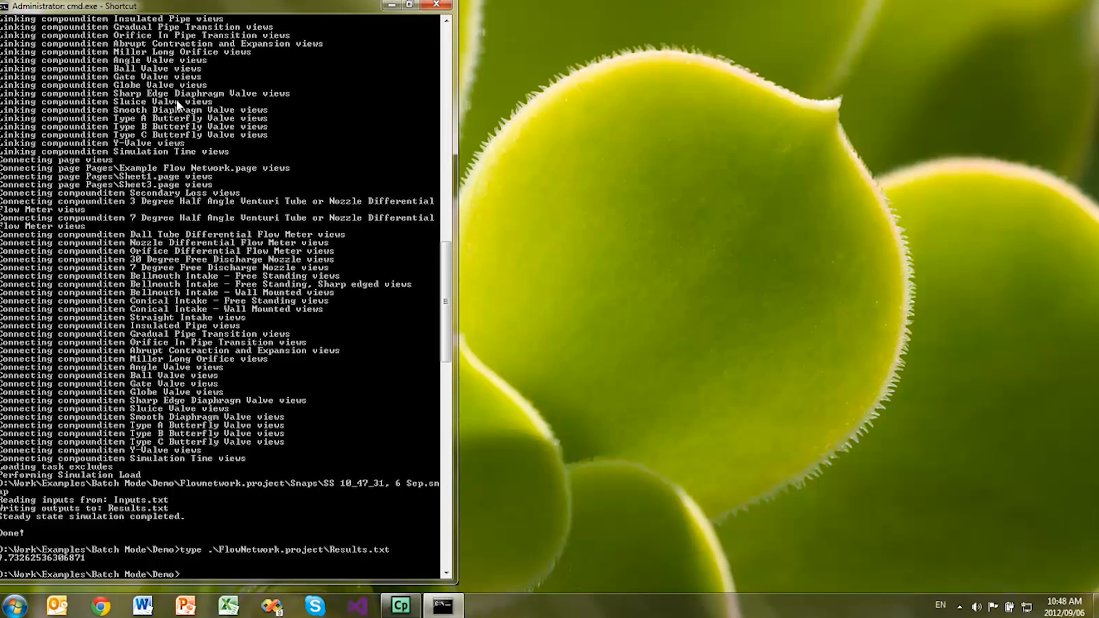
# Step: Recall the earlier echo command and change its value to write 10 to inputs.txt
pyautogui.press('Up')
pyautogui.press('Up')
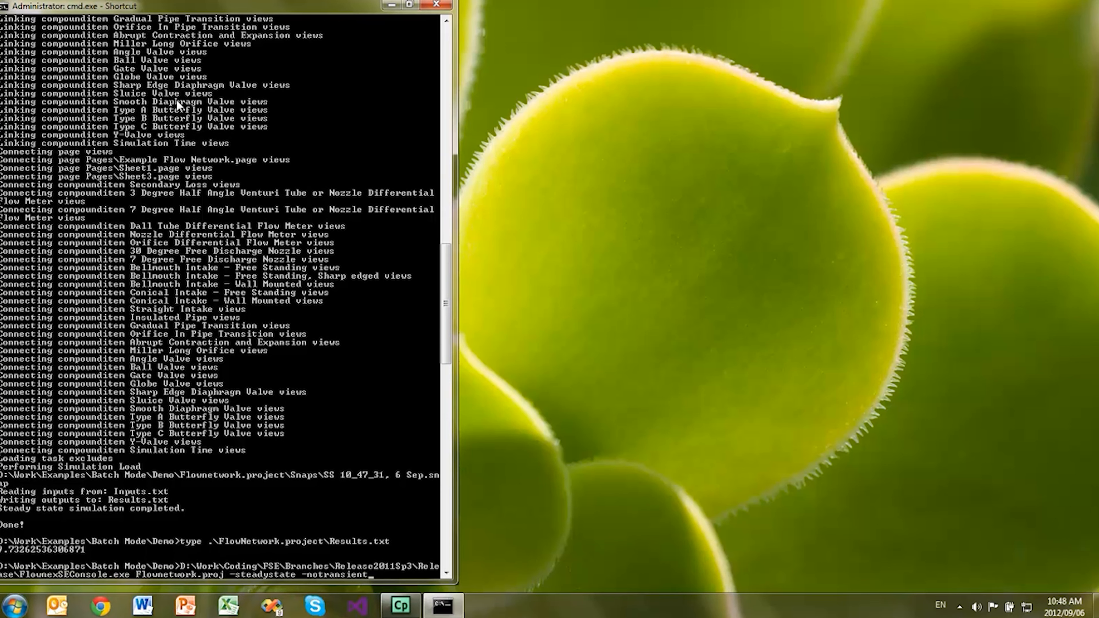
pyautogui.press('Up')
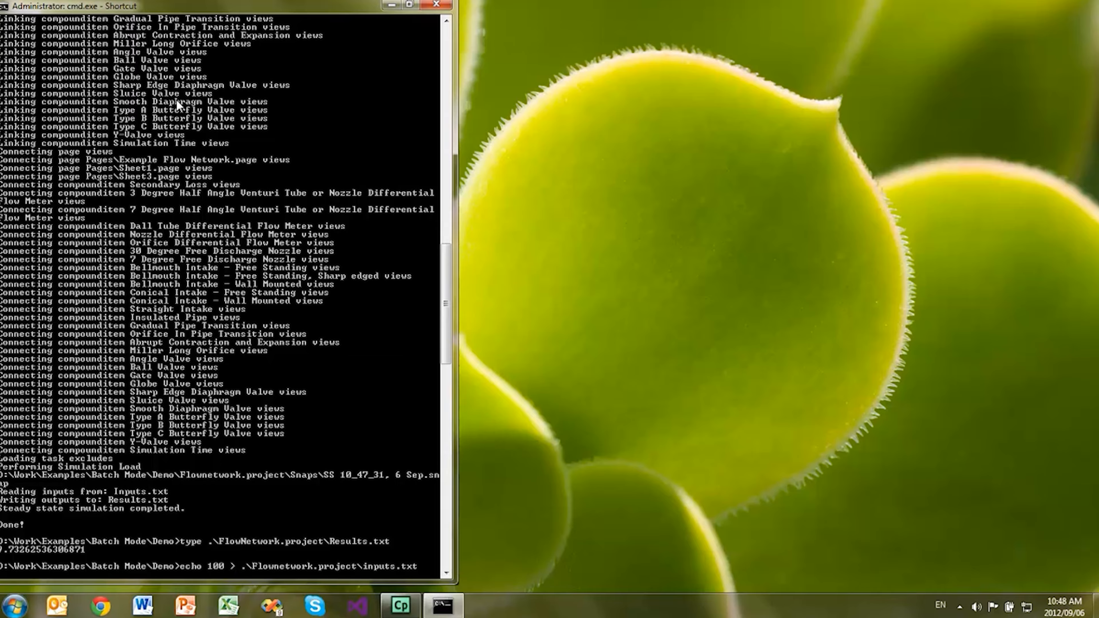
pyautogui.press('BackSpace')
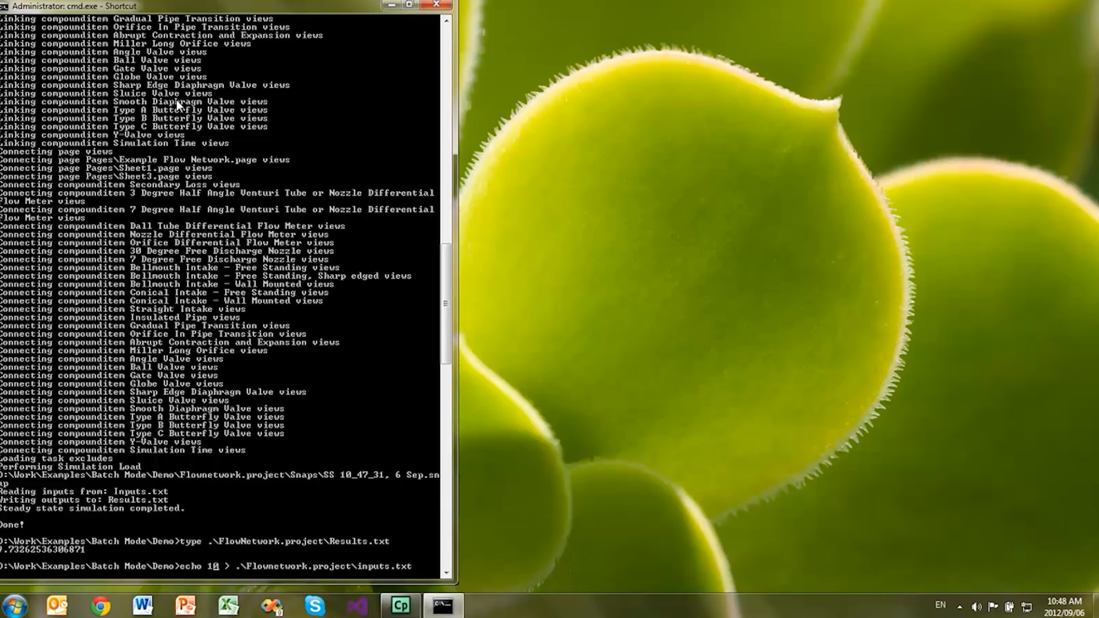
pyautogui.press('Return')
# Step: Rerun the recalled FlownexSEConsole.exe steady-state command on Flownetwork.proj for the pipe length of 10
pyautogui.press('Up')
pyautogui.press('Up')
pyautogui.press('Up')
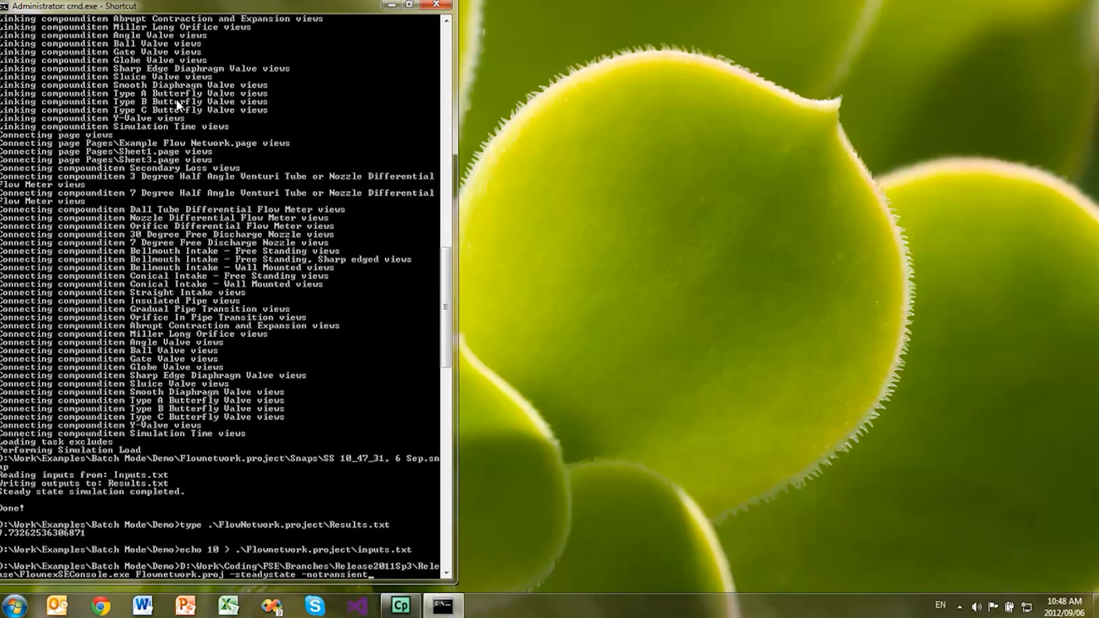
pyautogui.press('Return')
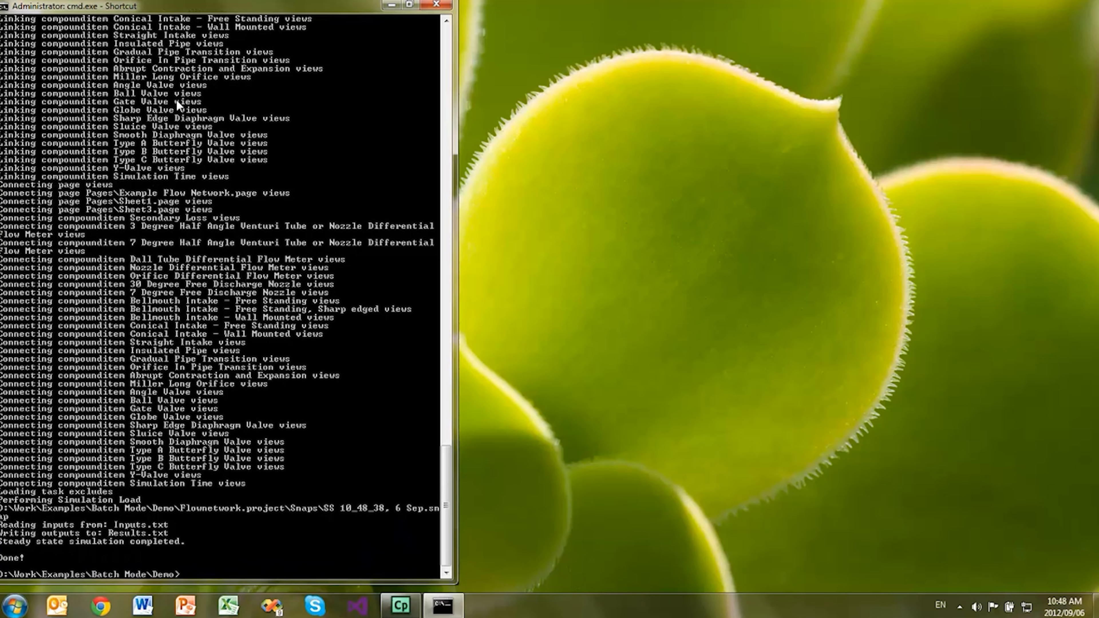
# Step: Reissue the recalled command that outputs Results.txt to read the pressure drop for the length of 10
pyautogui.press('Up')
pyautogui.press('Up')
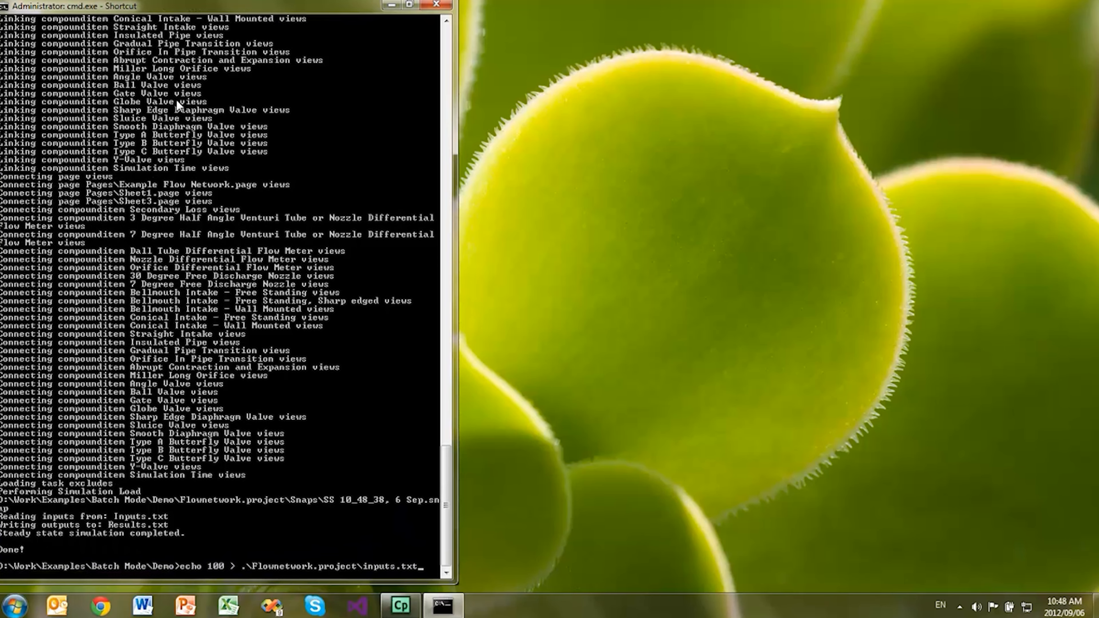
pyautogui.press('Up')
pyautogui.press('Up')
pyautogui.press('Up')
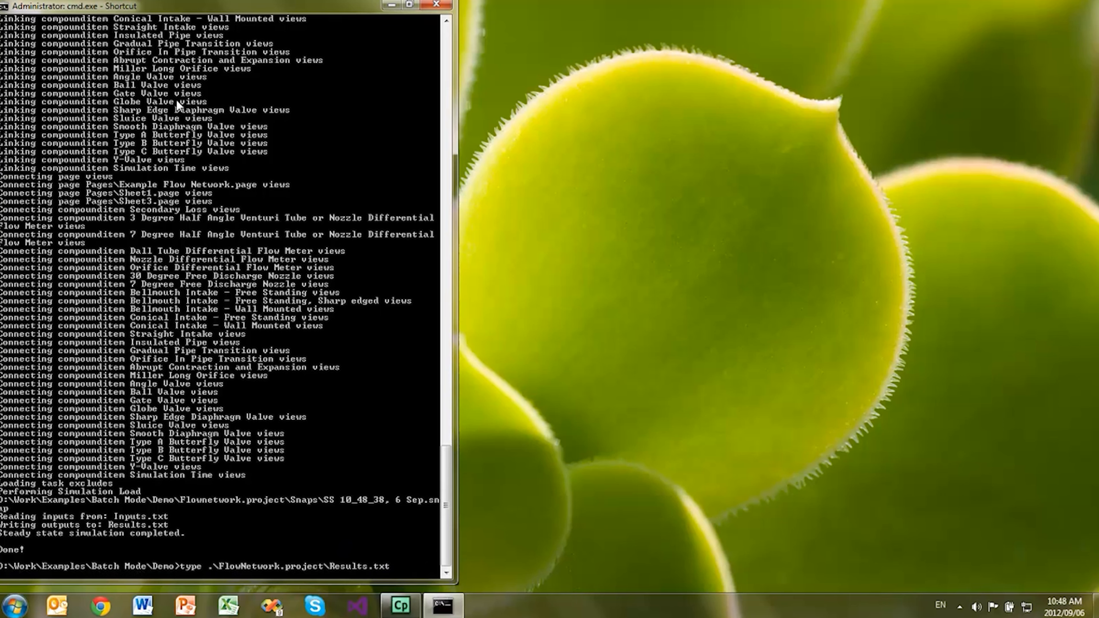
pyautogui.press('Return')
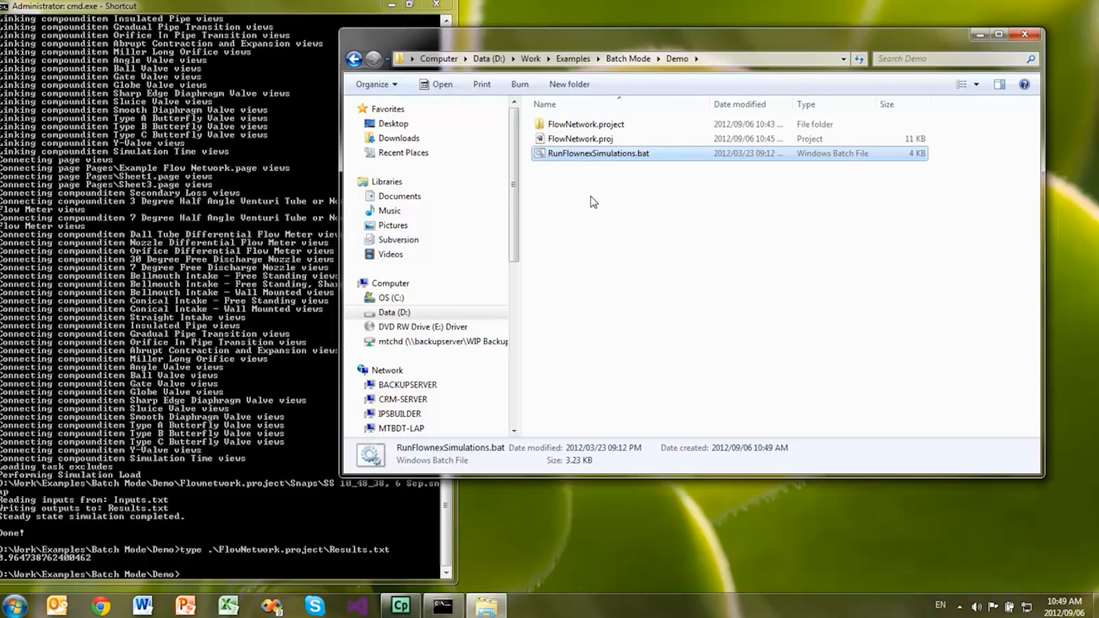
# Step: In Windows Explorer, open RunFlownexSimulations.bat for editing, examine how its four runs write inputs and collect results, then close it
pyautogui.rightClick(584, 156)
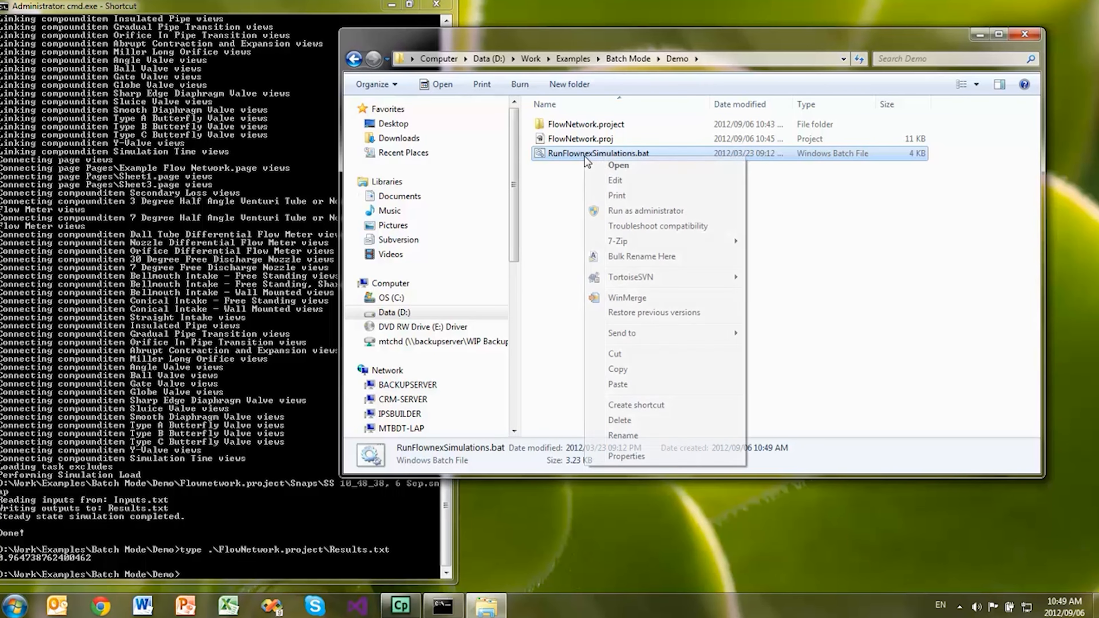
pyautogui.click(628, 181)
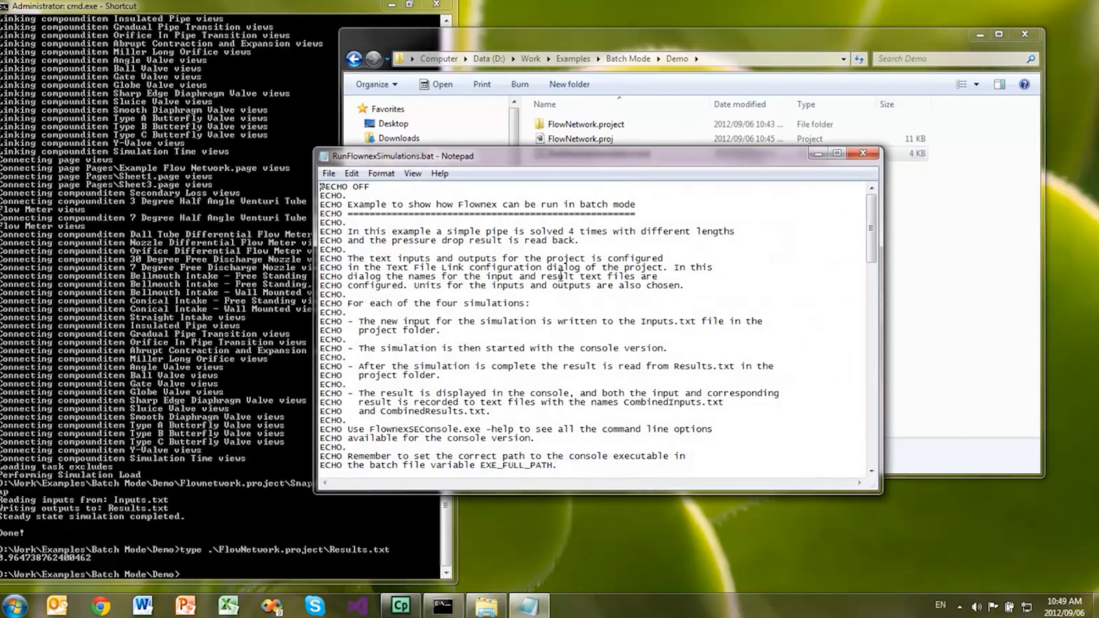
pyautogui.scroll(-6, 555, 272)
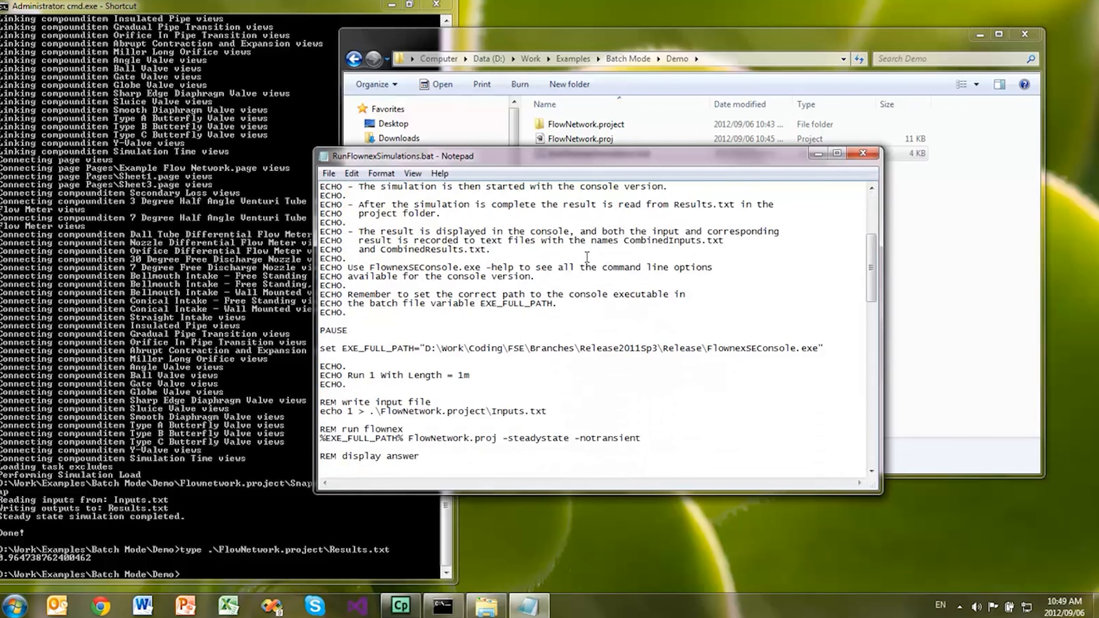
pyautogui.scroll(-3, 761, 366)
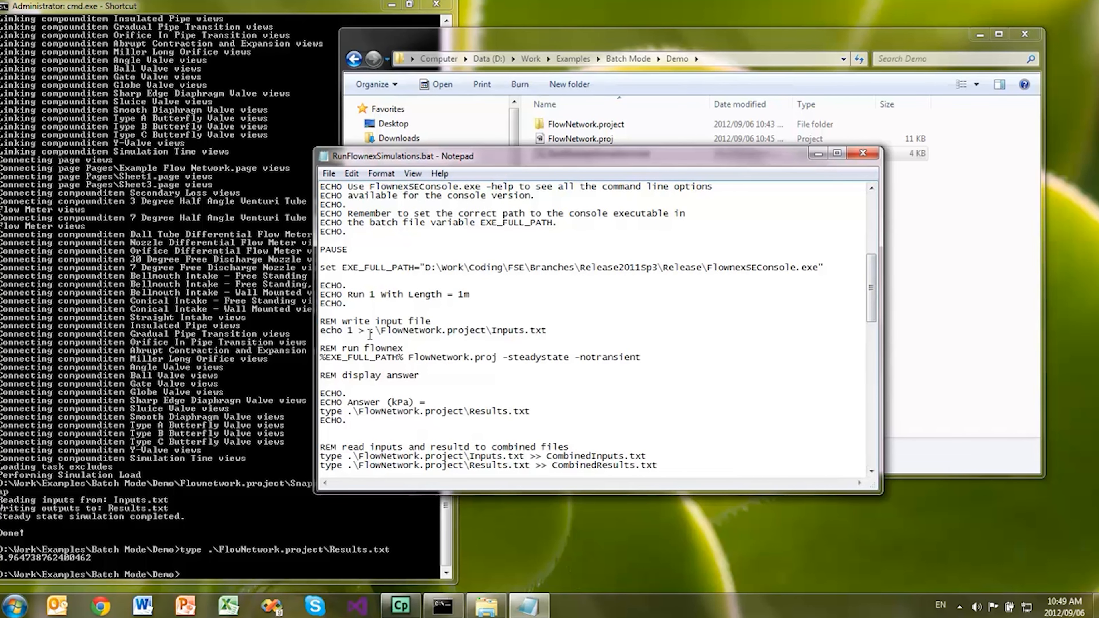
pyautogui.scroll(-2, 400, 333)
pyautogui.scroll(-7, 400, 333)
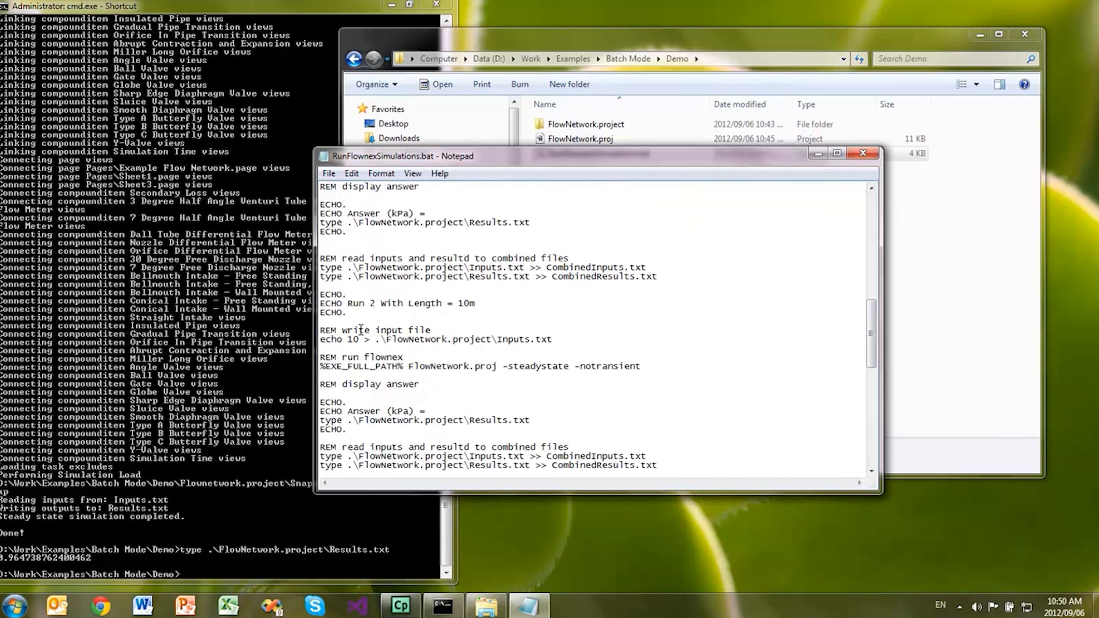
pyautogui.scroll(-11, 429, 330)
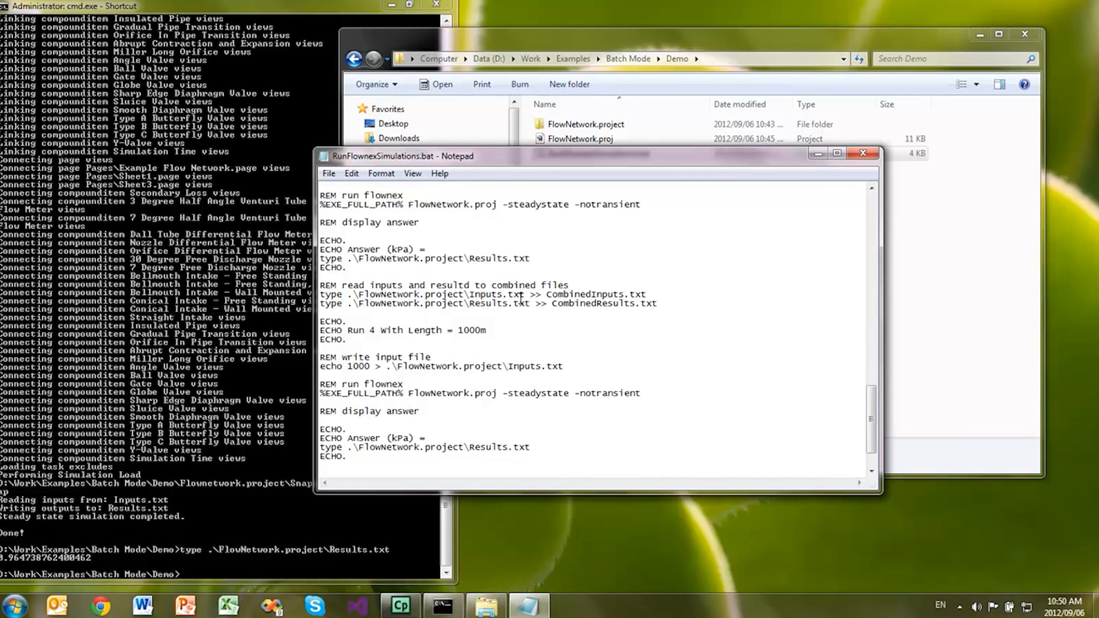
pyautogui.scroll(3, 654, 299)
pyautogui.scroll(15, 655, 299)
pyautogui.scroll(1, 661, 315)
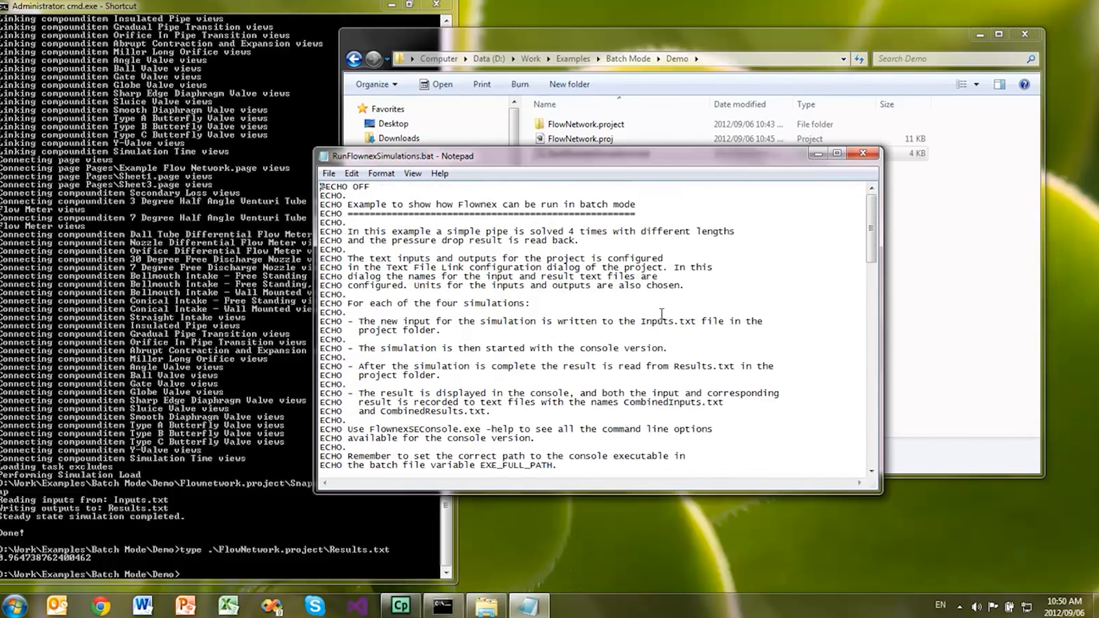
pyautogui.click(871, 156)
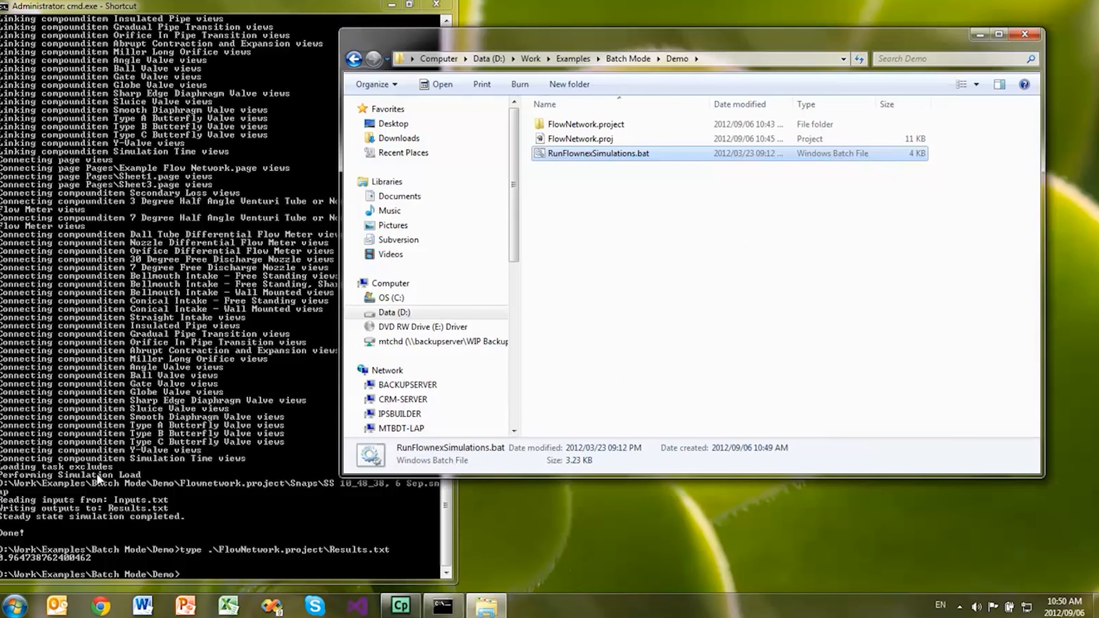
# Step: Return to the command prompt, run RunFlownexSimulations.bat and continue past its pause to start the four simulations
pyautogui.click(96, 474)
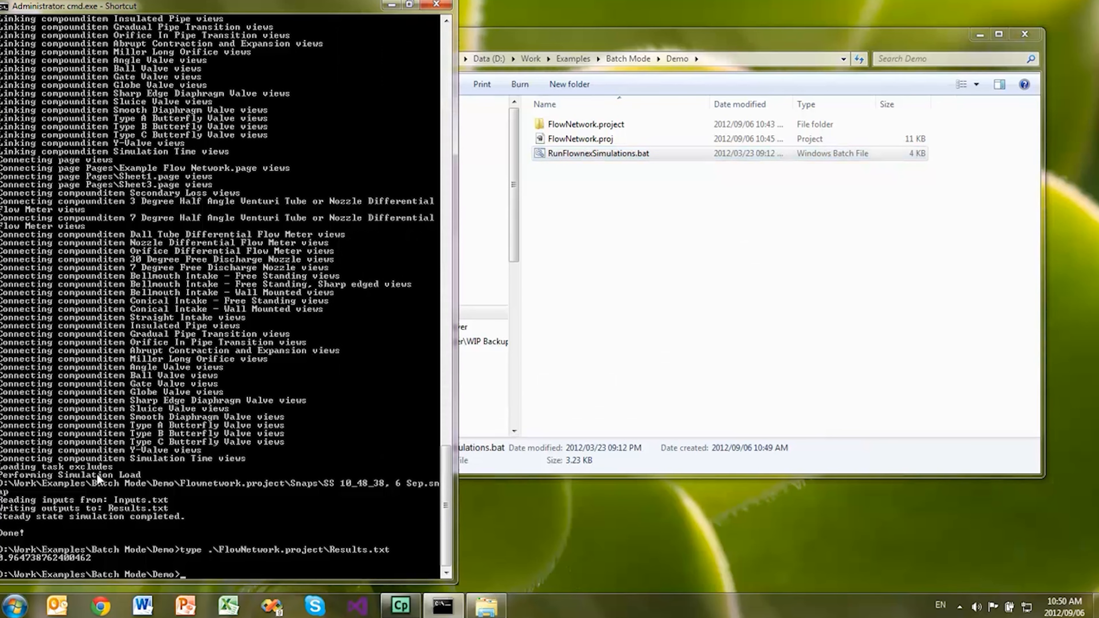
pyautogui.write('R')
pyautogui.press('Tab')
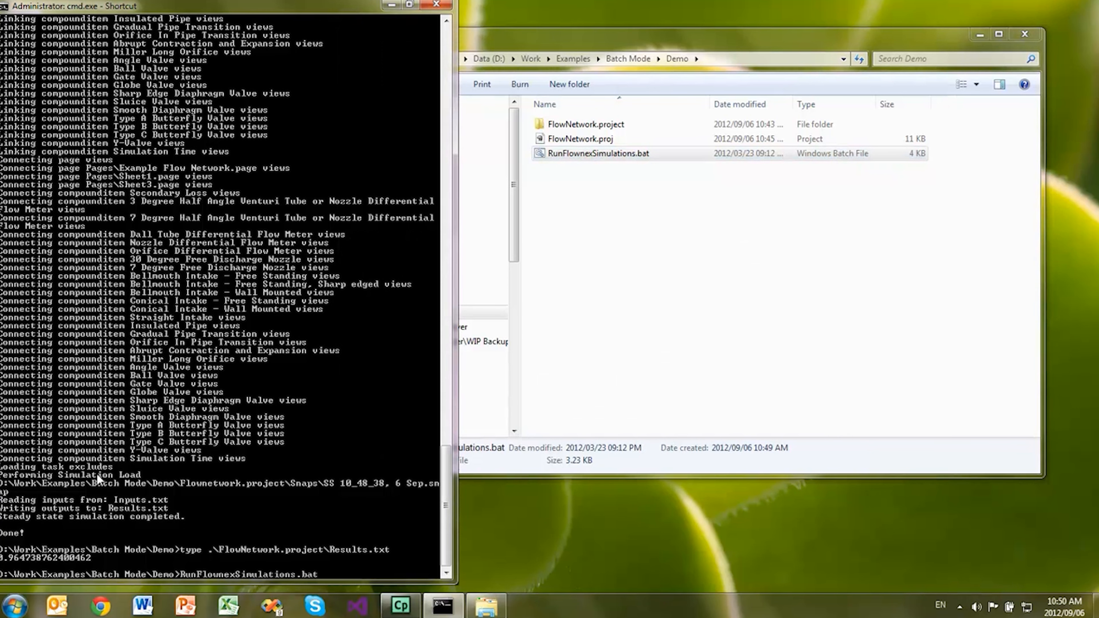
pyautogui.press('Return')
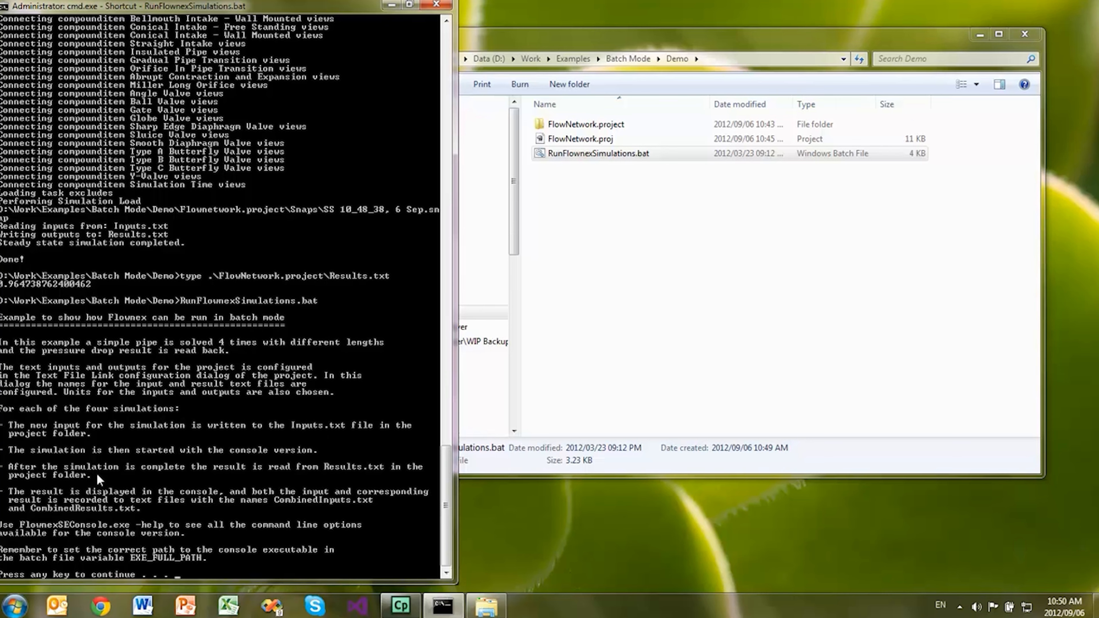
pyautogui.press('Return')
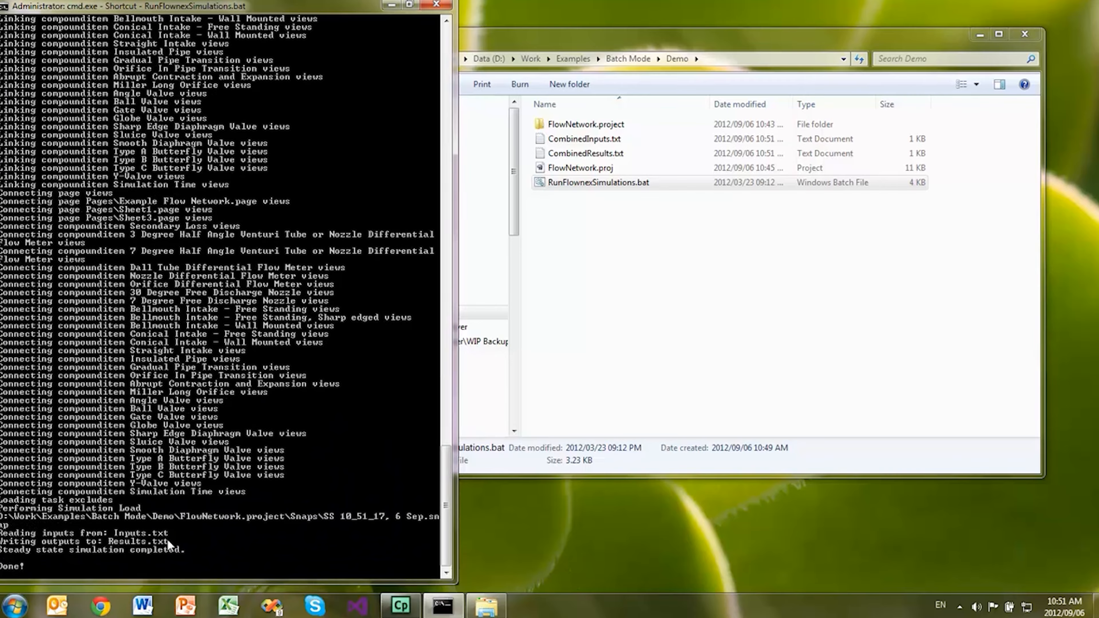
# Step: Open CombinedInputs.txt and CombinedResults.txt from the Demo folder to compare pipe lengths with pressure drops, then return to the command prompt
pyautogui.doubleClick(597, 141)
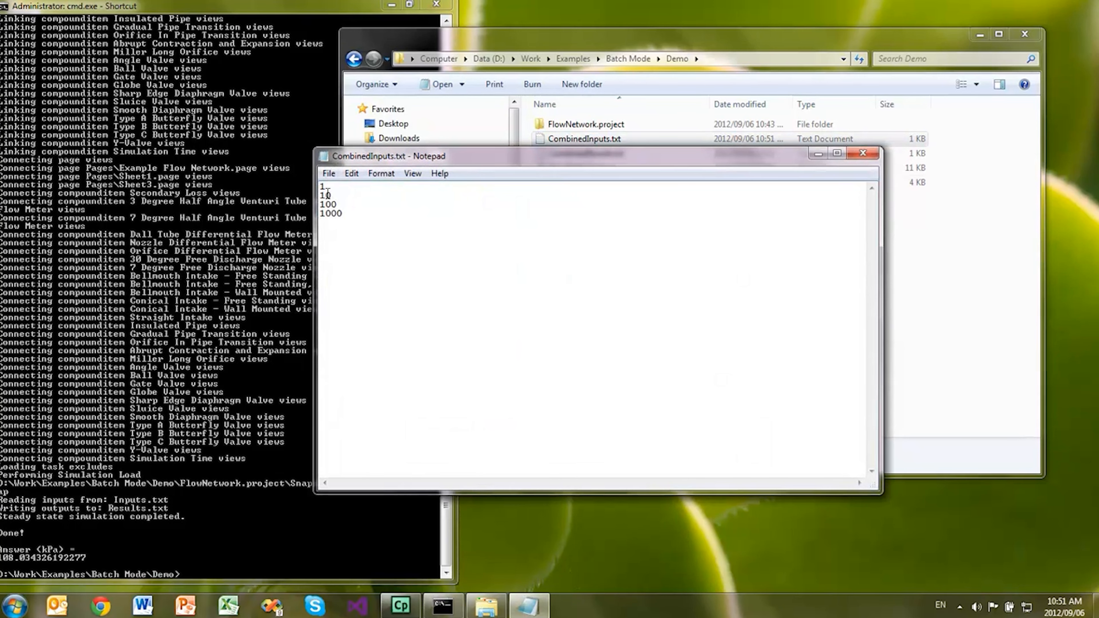
pyautogui.click(989, 257)
pyautogui.click(569, 154)
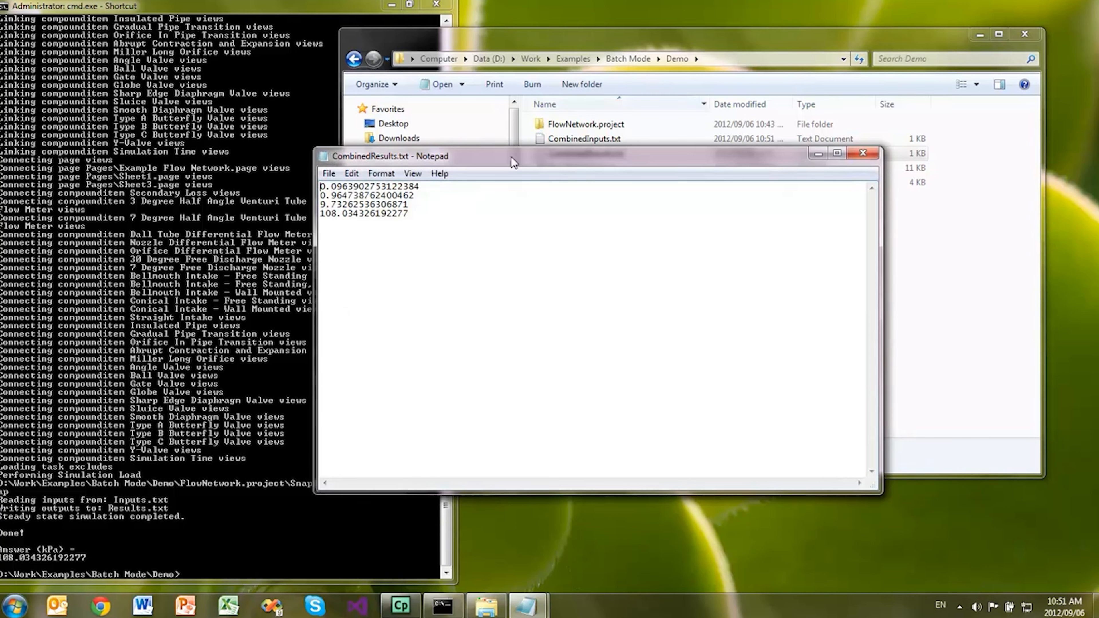
pyautogui.click(267, 4)
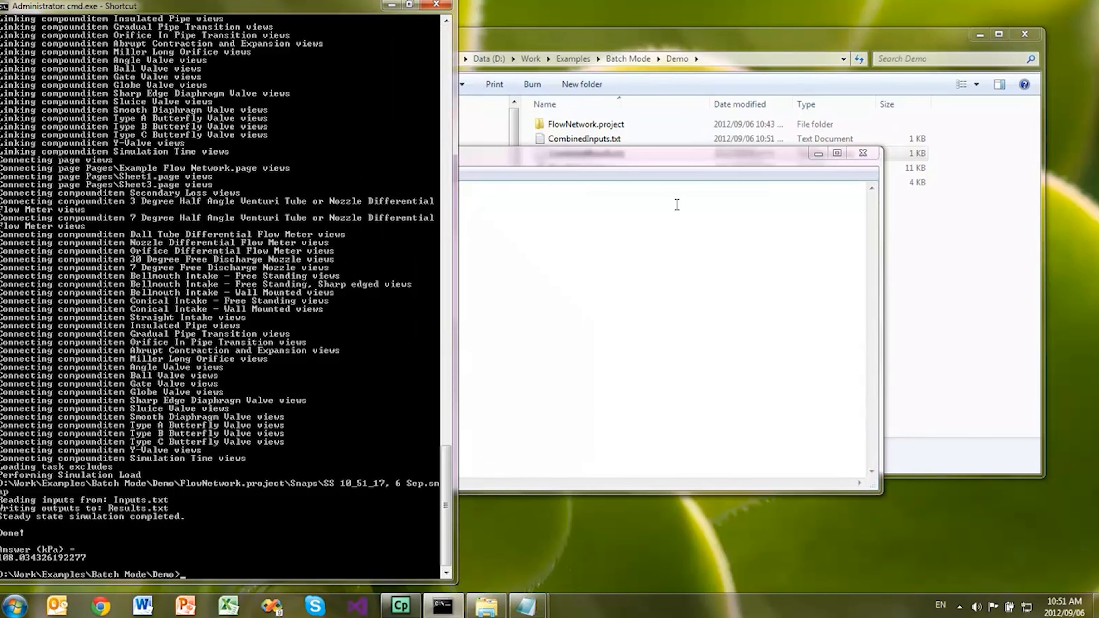